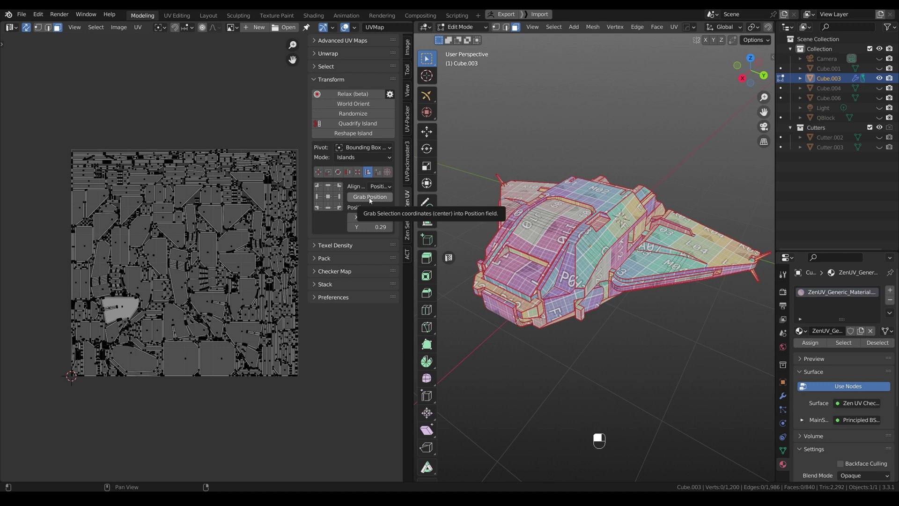
# Align all UV islands by their centres to the grabbed island position X 0.73, Y 0.70, replacing the right-edge alignment.
pyautogui.click(234, 217)
pyautogui.press('a')
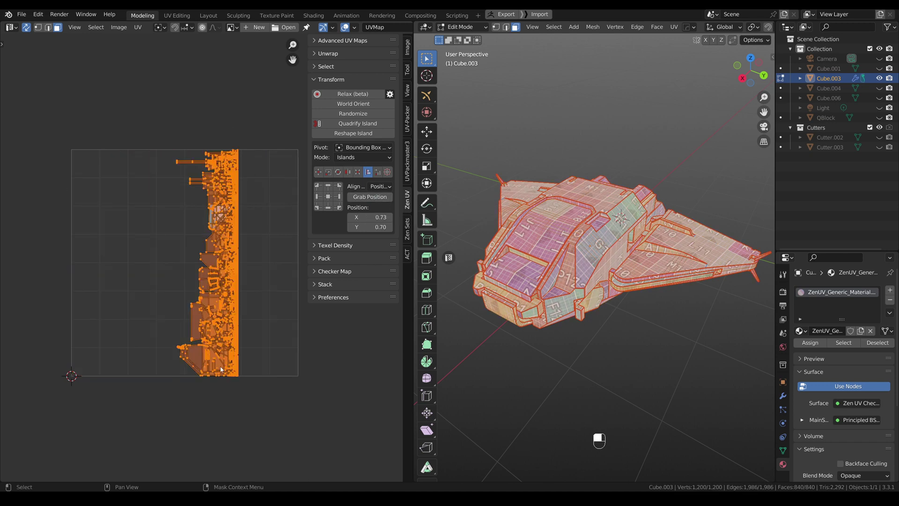
pyautogui.hotkey('ctrl', 'z')
pyautogui.press('a')
pyautogui.click(328, 196)
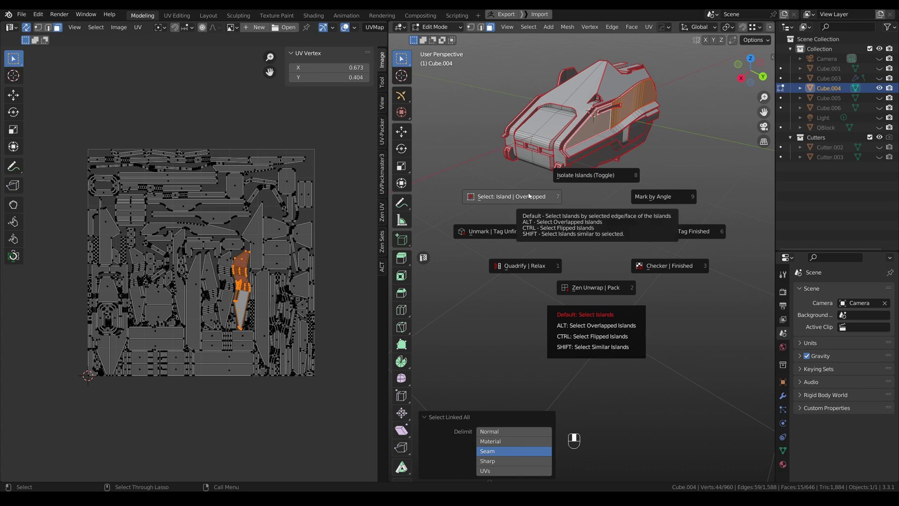
# Select the UV islands similar to the selected side-panel island, inspect them on the model, and clear the selection.
pyautogui.press('shift')
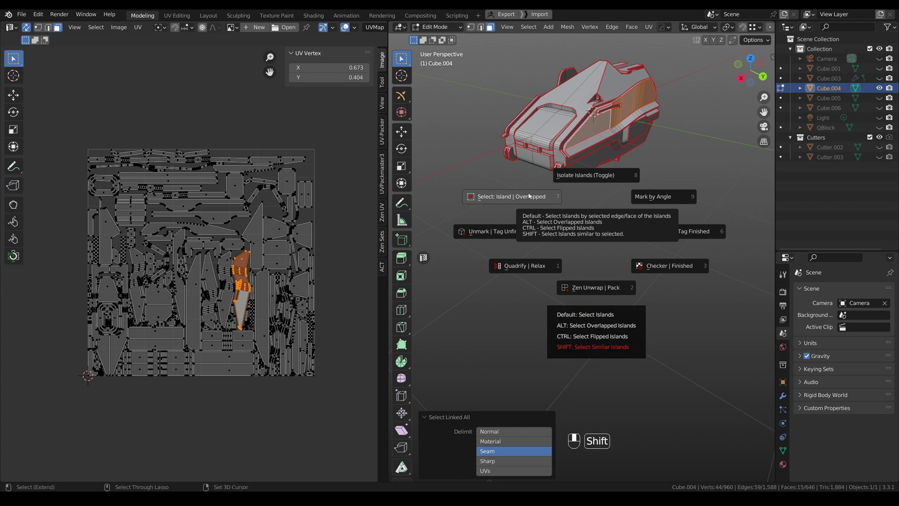
pyautogui.keyDown('shift'); pyautogui.click(529, 196); pyautogui.keyUp('shift')
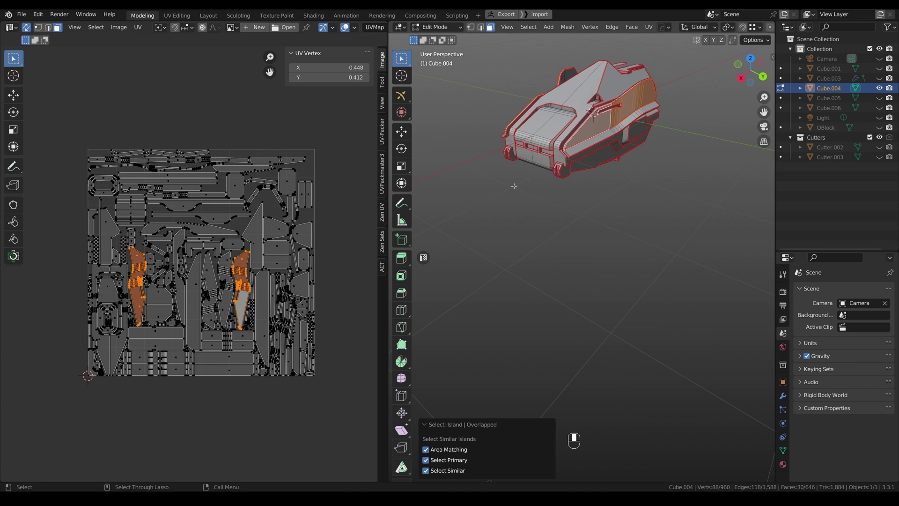
pyautogui.moveTo(572, 186)
pyautogui.keyDown('alt'); pyautogui.mouseDown(button='middle')
pyautogui.moveTo(512, 181)
pyautogui.moveTo(571, 195)
pyautogui.mouseUp(button='middle'); pyautogui.keyUp('alt')
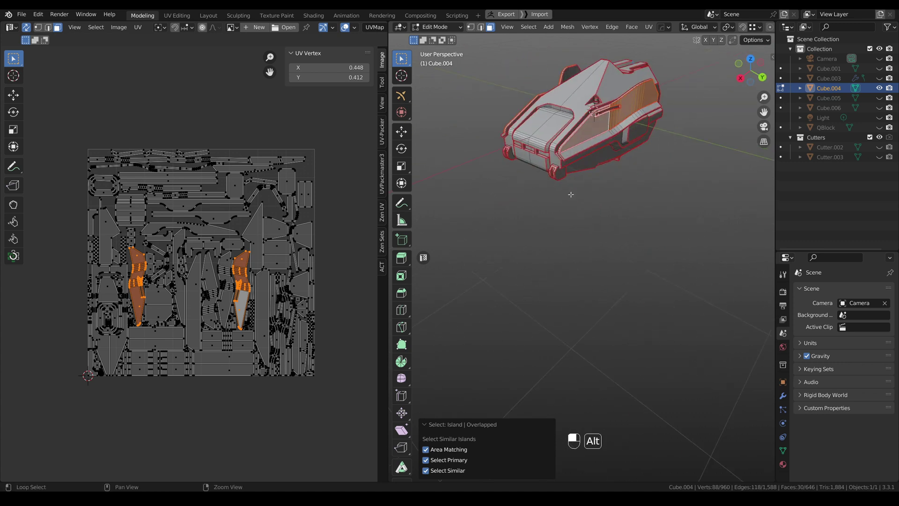
pyautogui.click(577, 215)
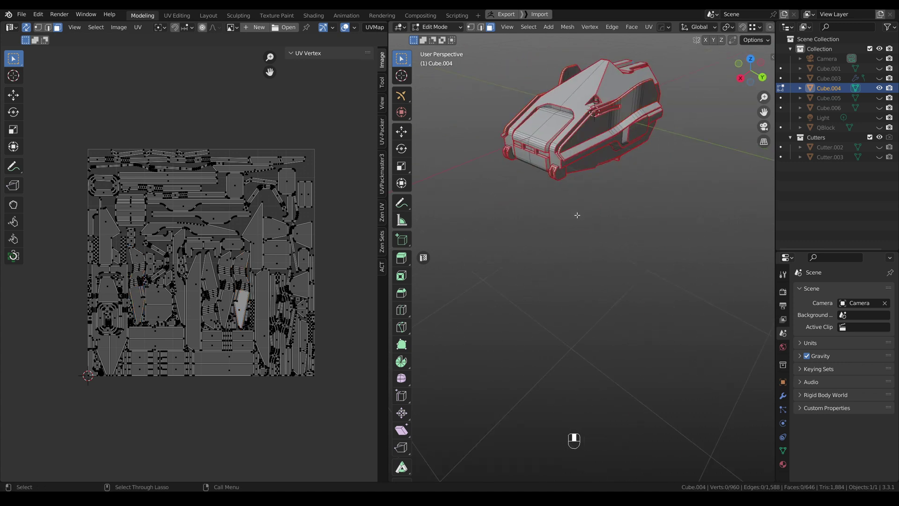
# Review the Zen UV display preferences in the 3D viewport, collapse that section, and hide the sidebar.
pyautogui.press('n')
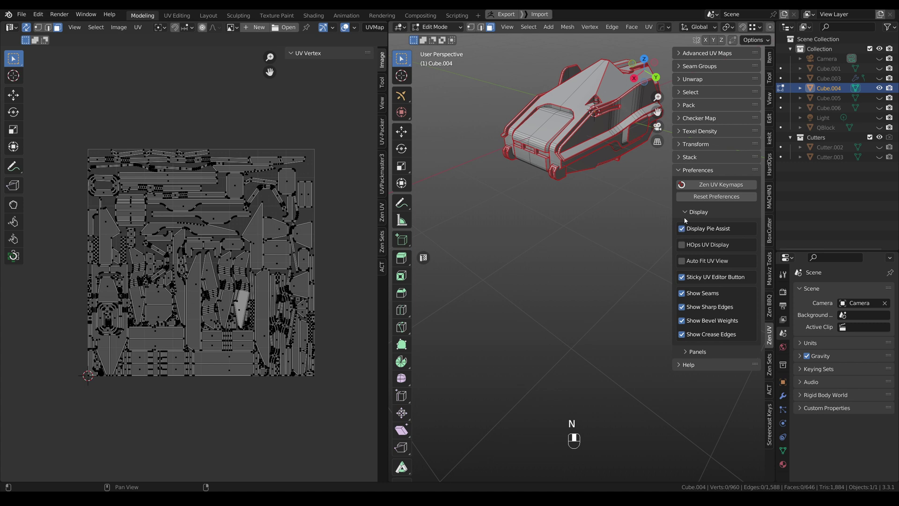
pyautogui.click(679, 169)
pyautogui.press('n')
pyautogui.press('space')
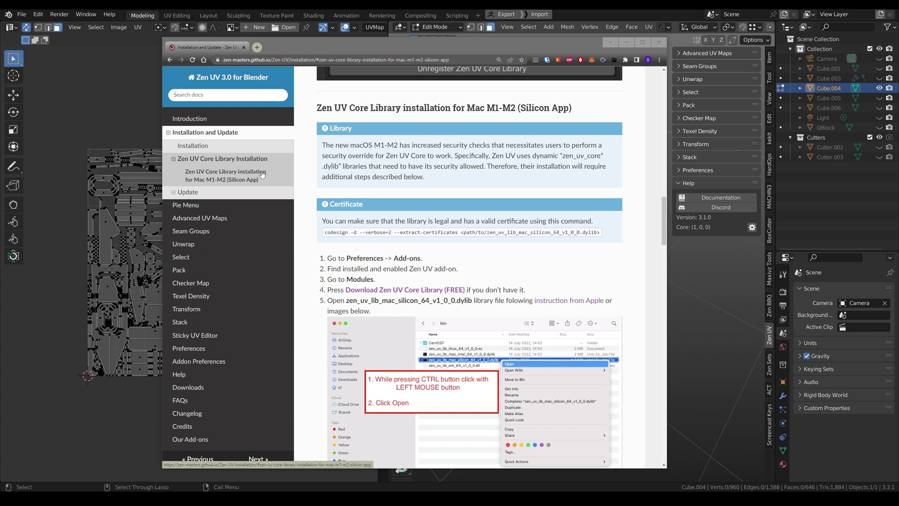
# Read the Zen UV Core Library installation instructions for Mac M1-M2 in the online documentation.
pyautogui.scroll(-7, 451, 155)
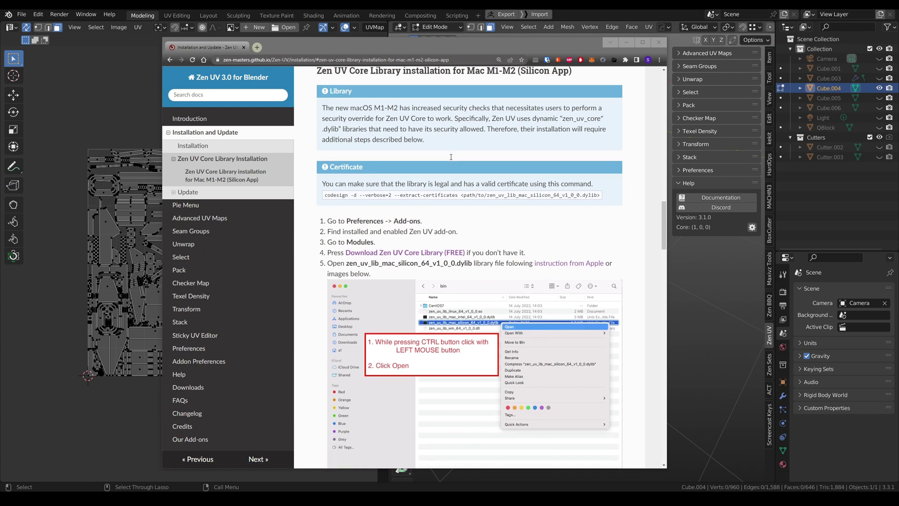
pyautogui.scroll(-9, 451, 157)
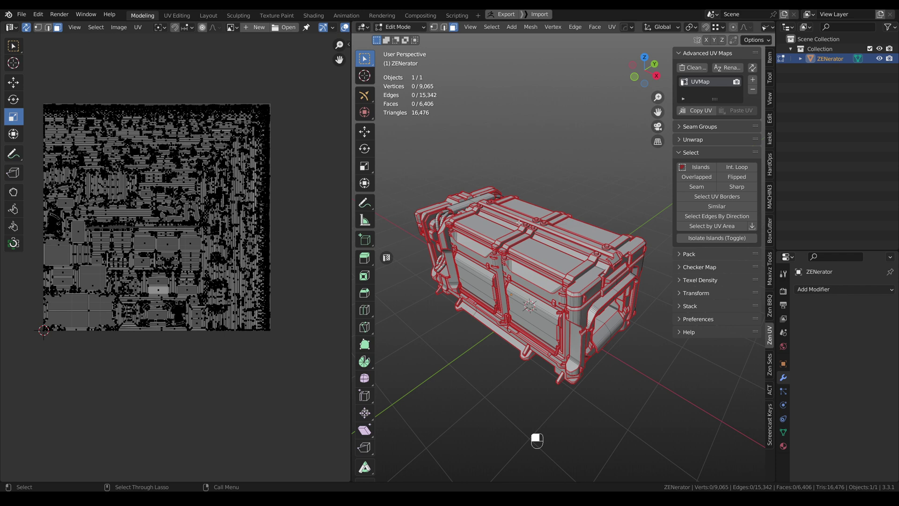
# Display the checker texture on the crate, select its UV islands with the Zero Area condition, and inspect them.
pyautogui.keyDown('alt'); pyautogui.moveTo(520, 224); pyautogui.dragTo(526, 261); pyautogui.keyUp('alt')
pyautogui.hotkey('alt', 't')
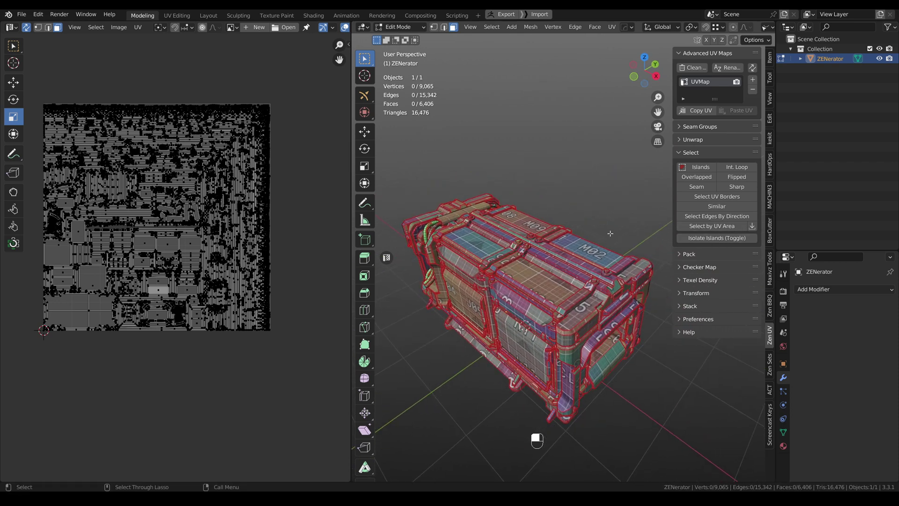
pyautogui.click(710, 226)
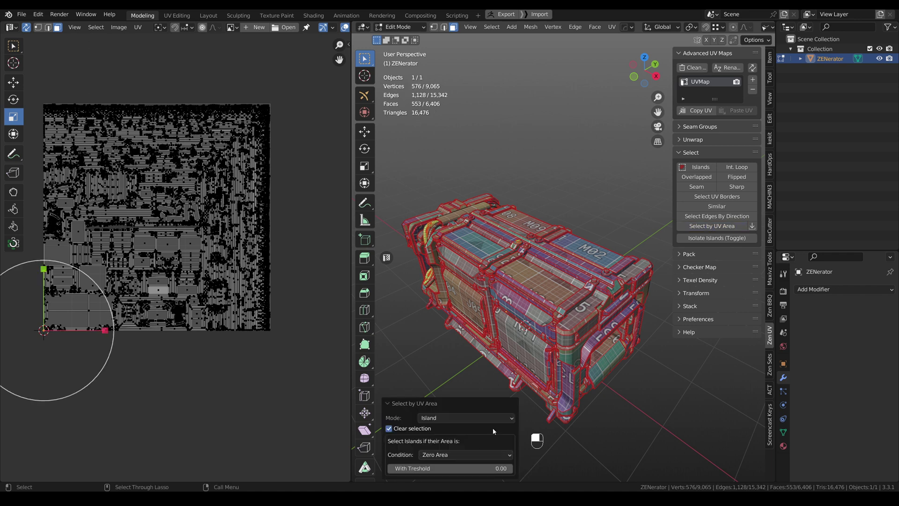
pyautogui.keyDown('alt'); pyautogui.moveTo(552, 281); pyautogui.dragTo(503, 243); pyautogui.keyUp('alt')
pyautogui.scroll(2, 593, 269)
pyautogui.press('KP_7')
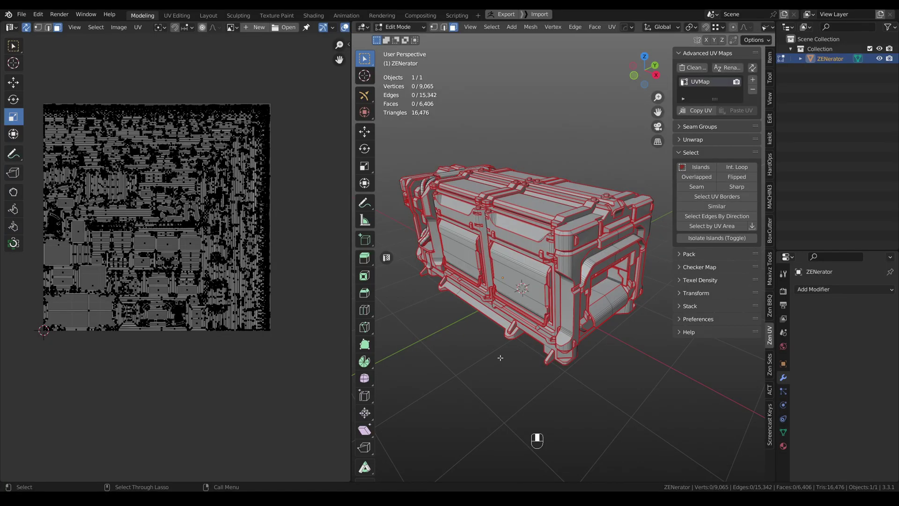
# Select a face near the crate's front upper corner and get the UV area of its island.
pyautogui.scroll(4, 574, 240)
pyautogui.click(574, 240)
pyautogui.keyDown('alt'); pyautogui.moveTo(579, 241); pyautogui.dragTo(607, 240); pyautogui.keyUp('alt')
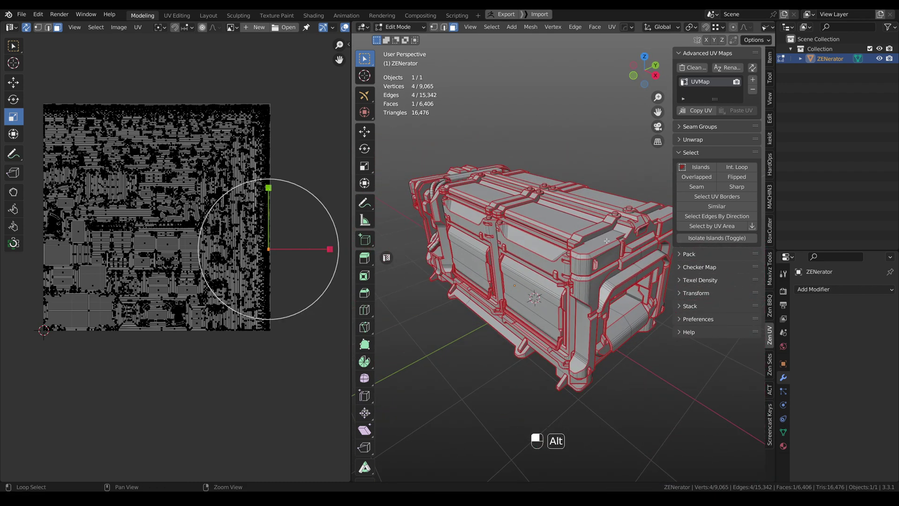
pyautogui.click(752, 226)
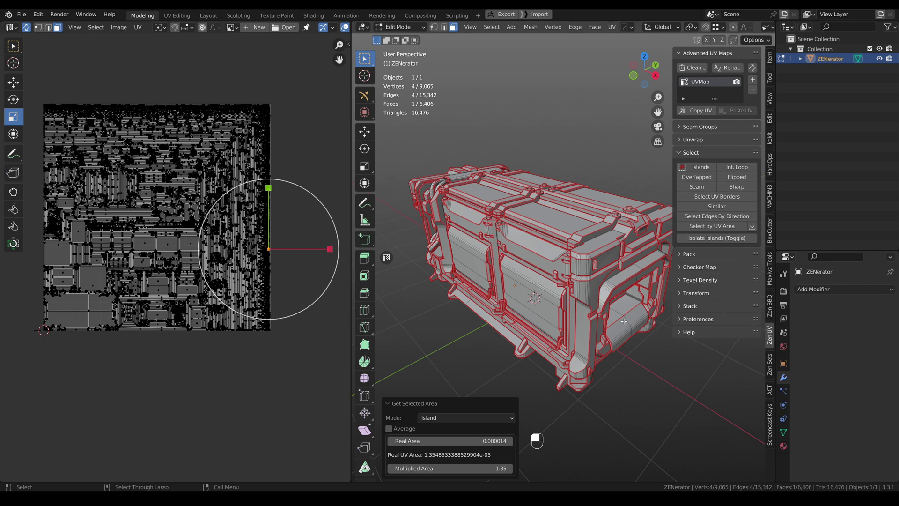
# Select islands by UV area in Island mode with the condition set to Within range.
pyautogui.click(716, 226)
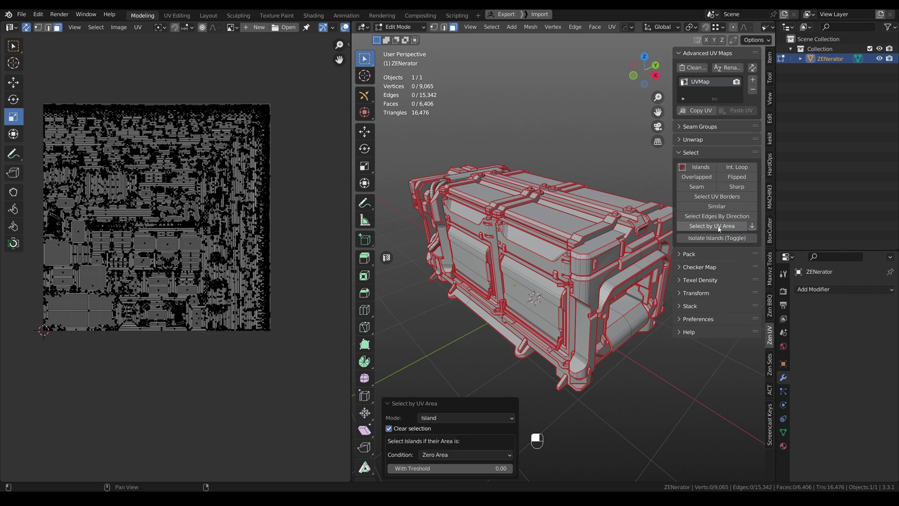
pyautogui.click(456, 455)
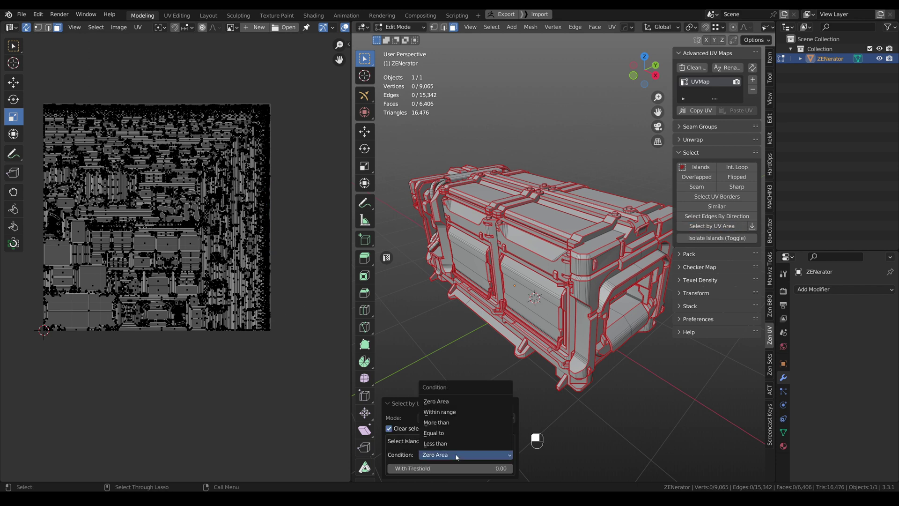
pyautogui.click(452, 412)
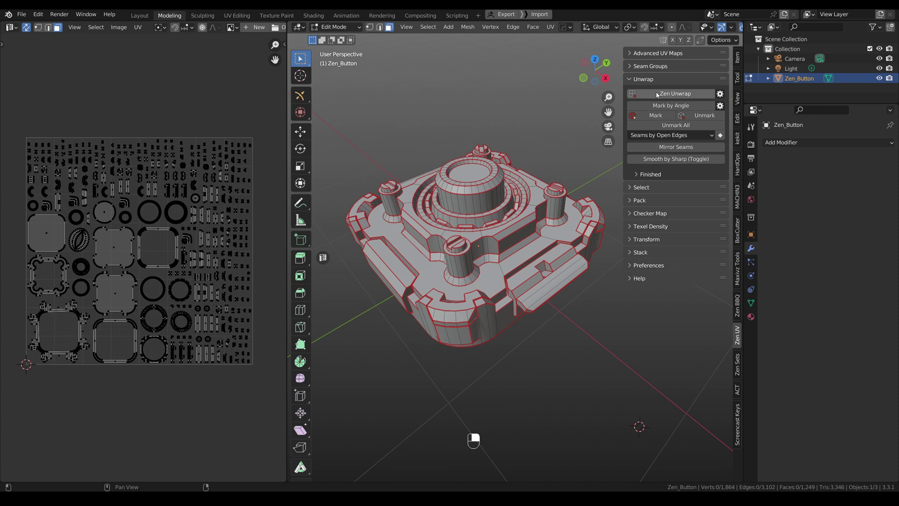
# Check the Auto UV Sync setting of Zen Unwrap.
pyautogui.click(720, 94)
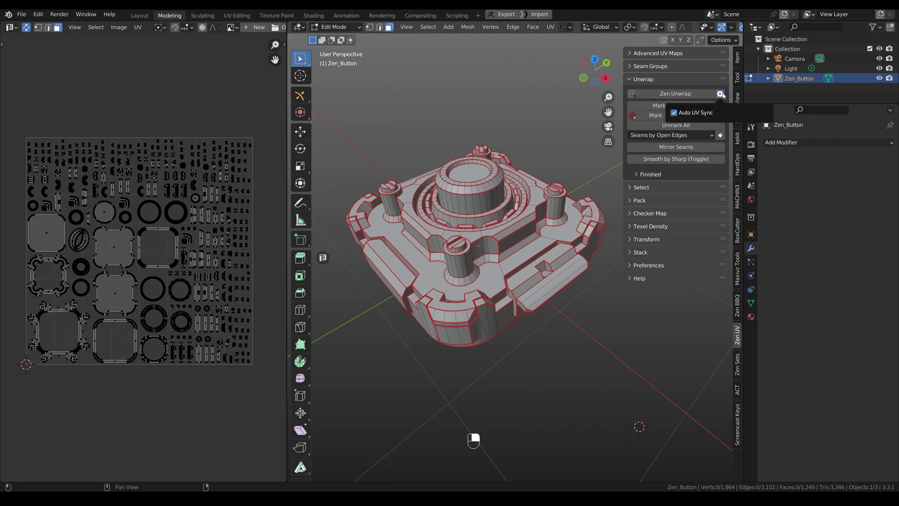
pyautogui.click(721, 94)
# Select the button model's upper plate, adjoining straight side wall and lower plate as linked islands delimited by Seam.
pyautogui.scroll(1, 515, 234)
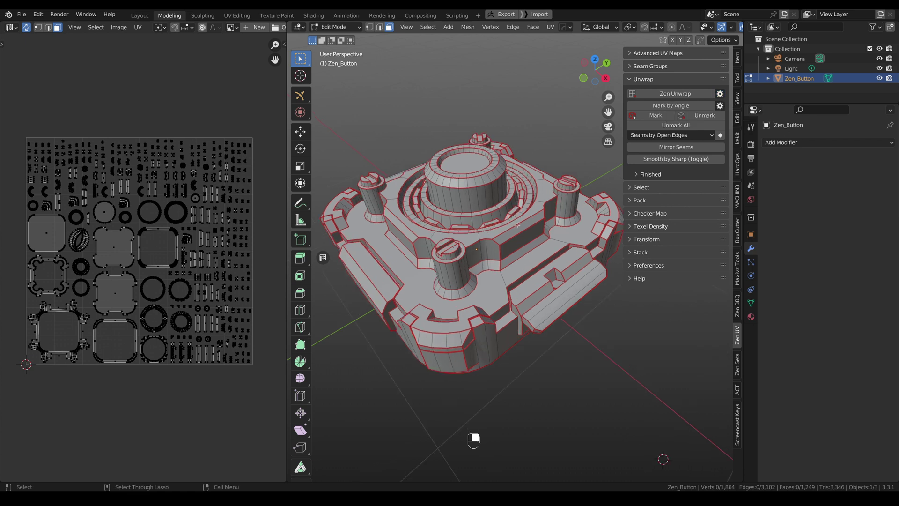
pyautogui.click(526, 215)
pyautogui.doubleClick(526, 215)
pyautogui.keyDown('shift'); pyautogui.click(527, 223); pyautogui.keyUp('shift')
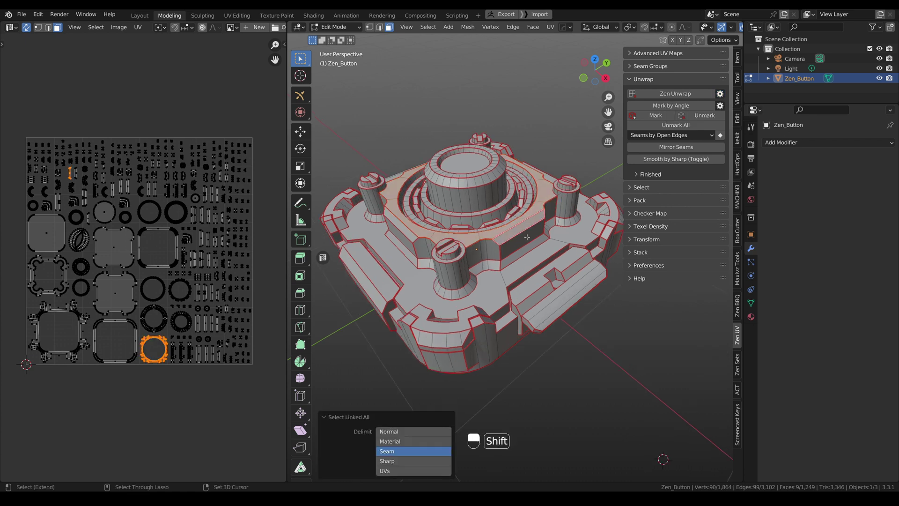
pyautogui.keyDown('shift'); pyautogui.click(527, 236); pyautogui.keyUp('shift')
pyautogui.keyDown('shift'); pyautogui.click(525, 251); pyautogui.keyUp('shift')
pyautogui.hotkey('ctrl', 'l')
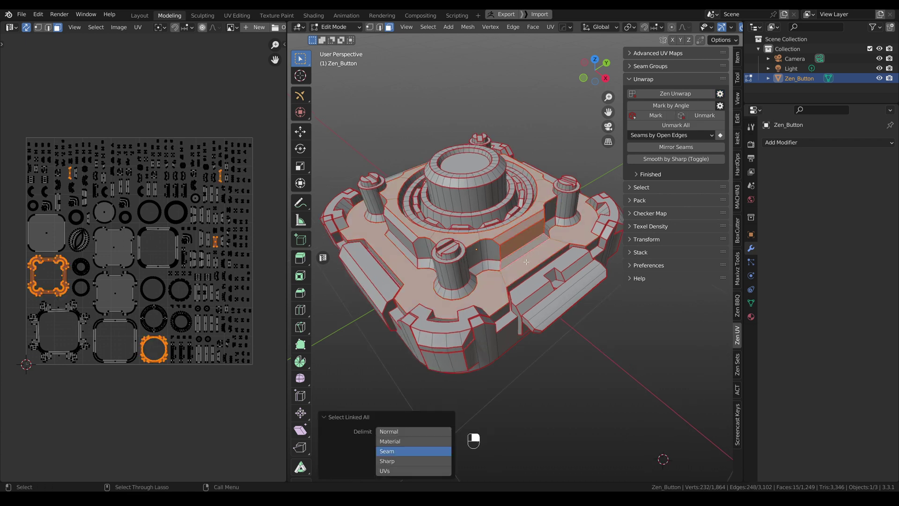
pyautogui.keyDown('alt'); pyautogui.moveTo(535, 228); pyautogui.dragTo(527, 246, button='right'); pyautogui.keyUp('alt')
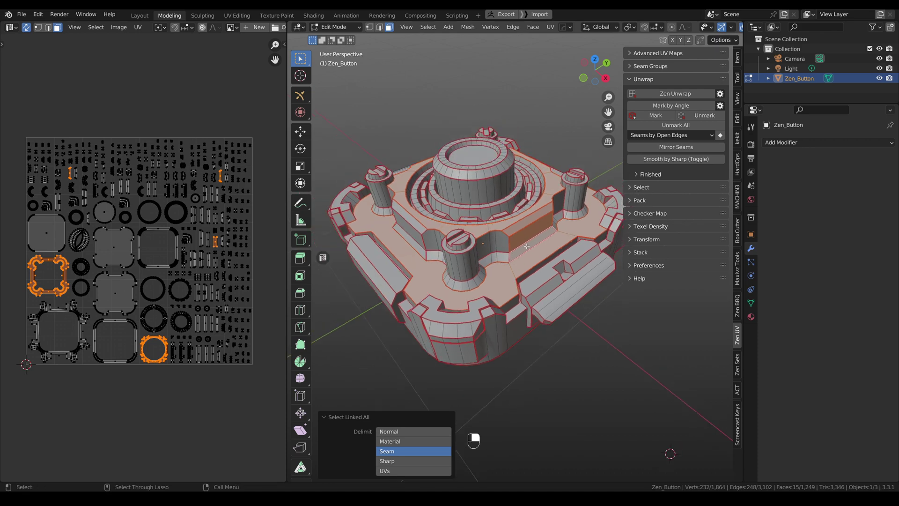
# Unwrap the selected faces with Zen Unwrap using the Selected Only processing mode.
pyautogui.press('space')
pyautogui.press('v')
pyautogui.click(521, 305)
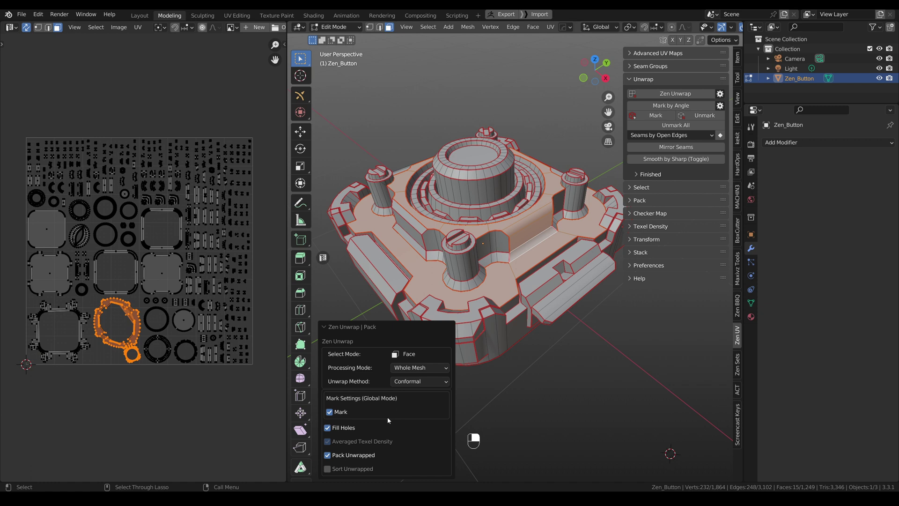
pyautogui.click(421, 368)
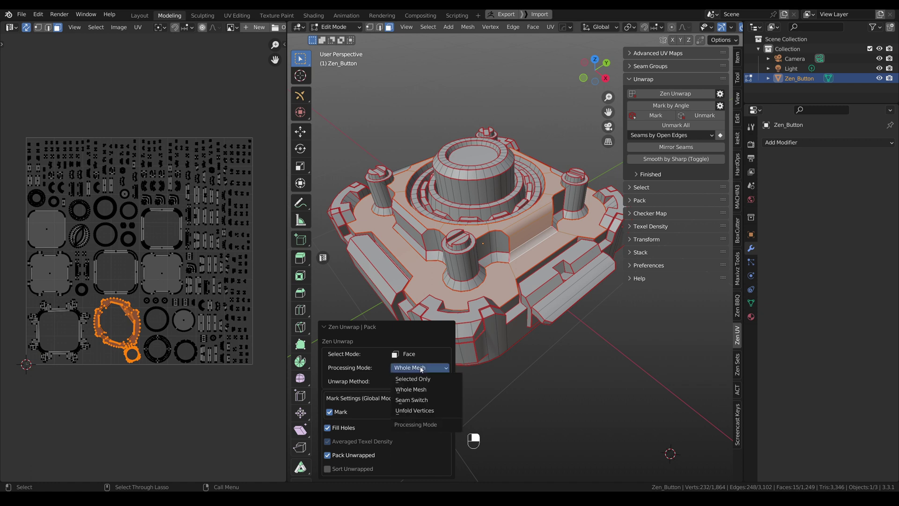
pyautogui.click(420, 380)
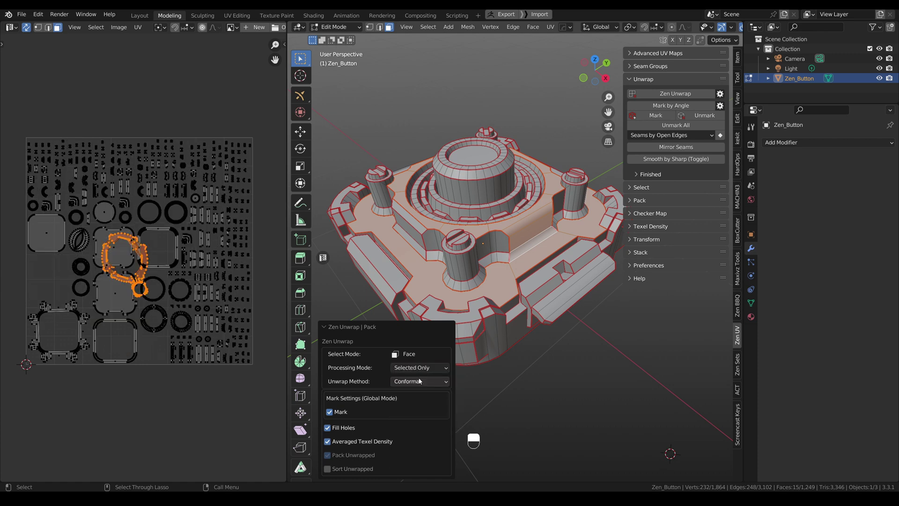
# Switch the unwrap's processing mode to Whole Mesh and back to Selected Only to compare the UV layouts.
pyautogui.click(420, 368)
pyautogui.click(419, 373)
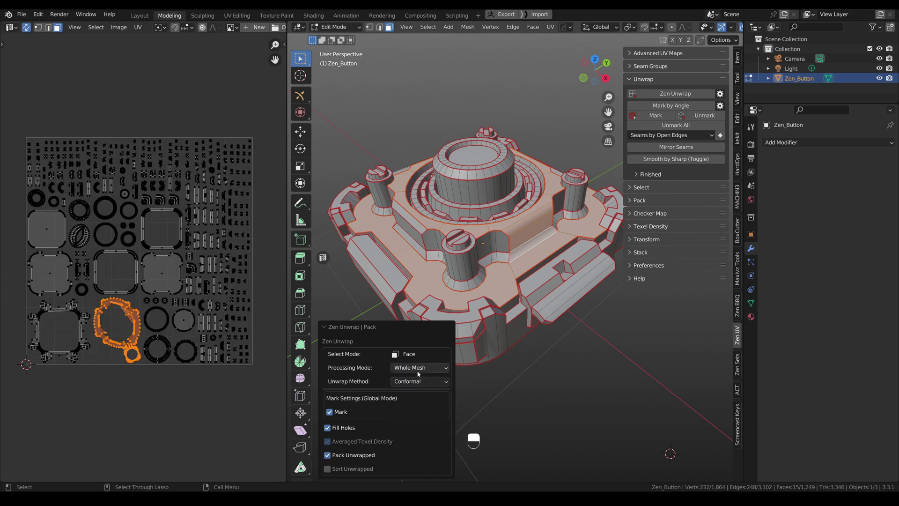
pyautogui.click(420, 369)
pyautogui.click(420, 380)
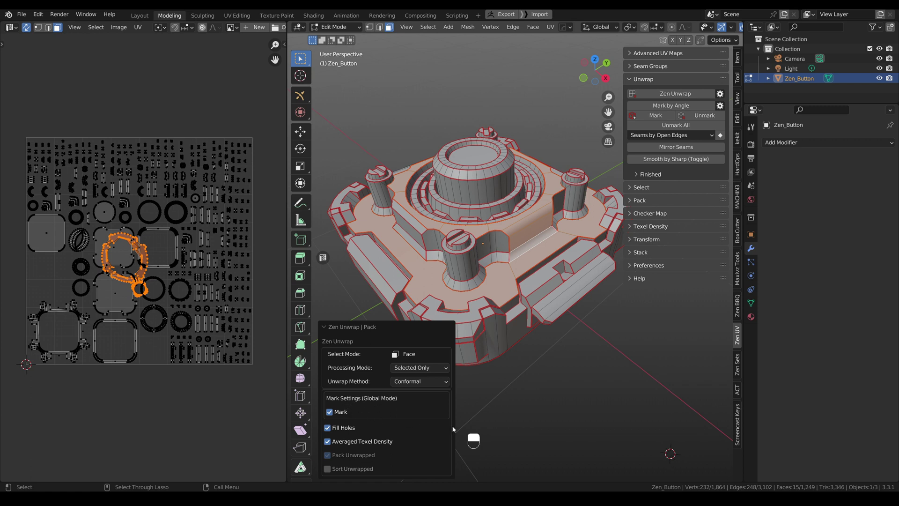
# Disable Use Global Mark Settings and try the unwrap's local Seams and Sharp marking options.
pyautogui.click(720, 105)
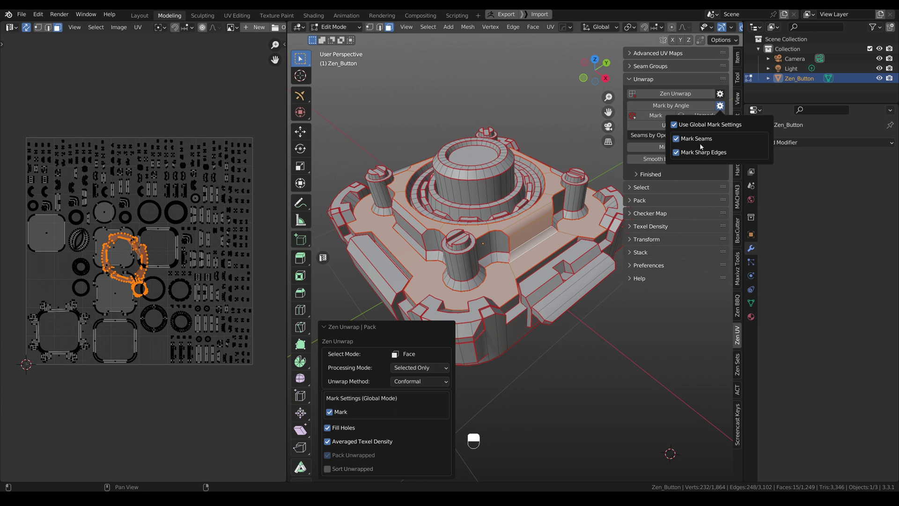
pyautogui.click(674, 125)
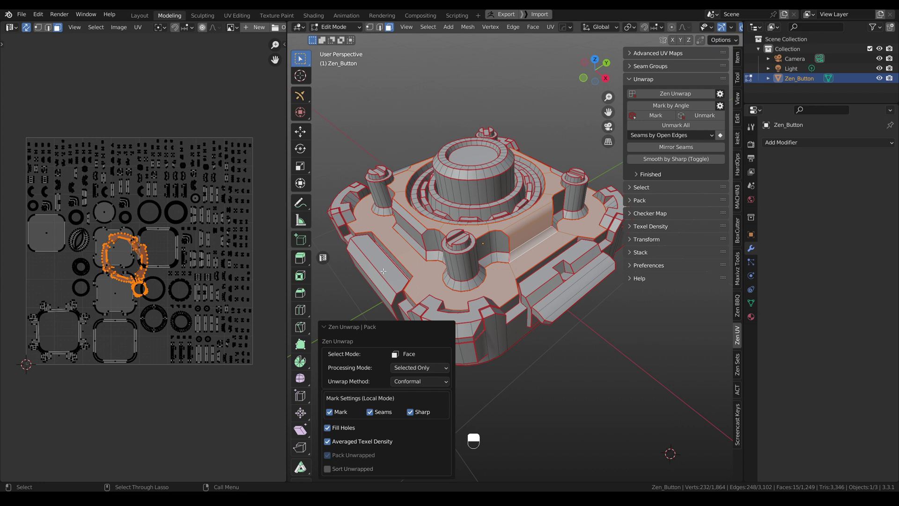
pyautogui.click(370, 412)
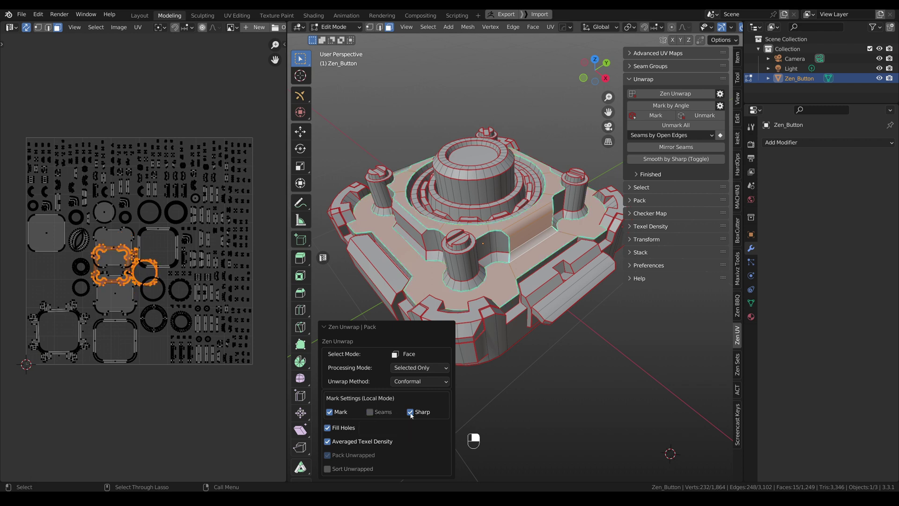
pyautogui.click(369, 412)
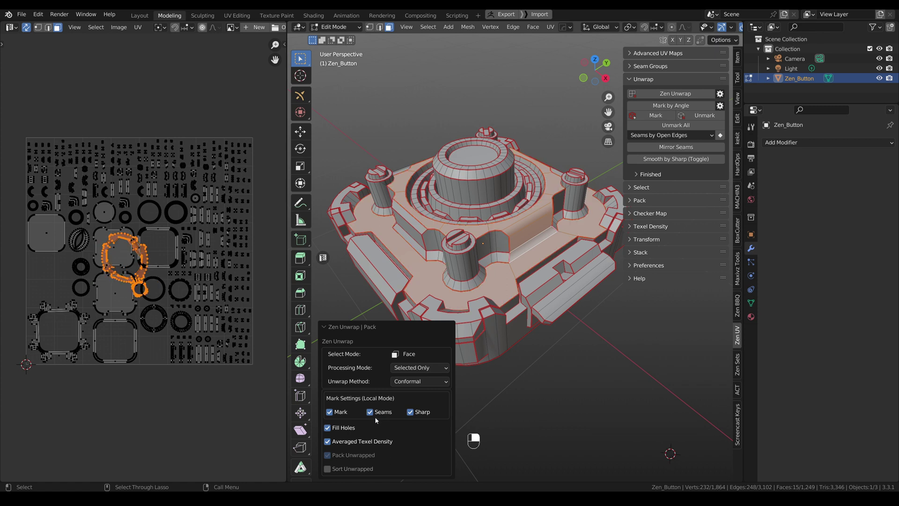
pyautogui.click(410, 412)
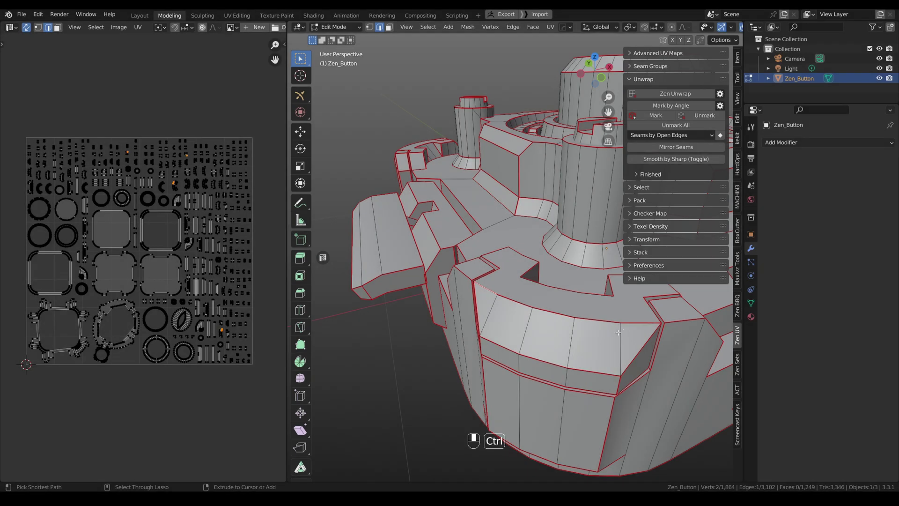
# Select the curved upper edge path of the corner bevel and run Zen Unwrap on it in Seam Switch mode.
pyautogui.keyDown('ctrl'); pyautogui.click(553, 300); pyautogui.keyUp('ctrl')
pyautogui.keyDown('alt'); pyautogui.moveTo(552, 300); pyautogui.dragTo(516, 272); pyautogui.keyUp('alt')
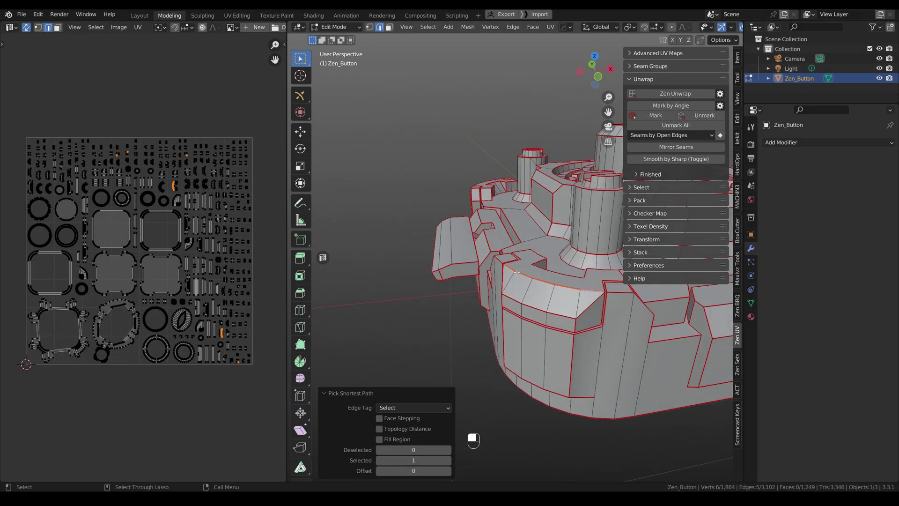
pyautogui.press('space')
pyautogui.press('v')
pyautogui.click(507, 352)
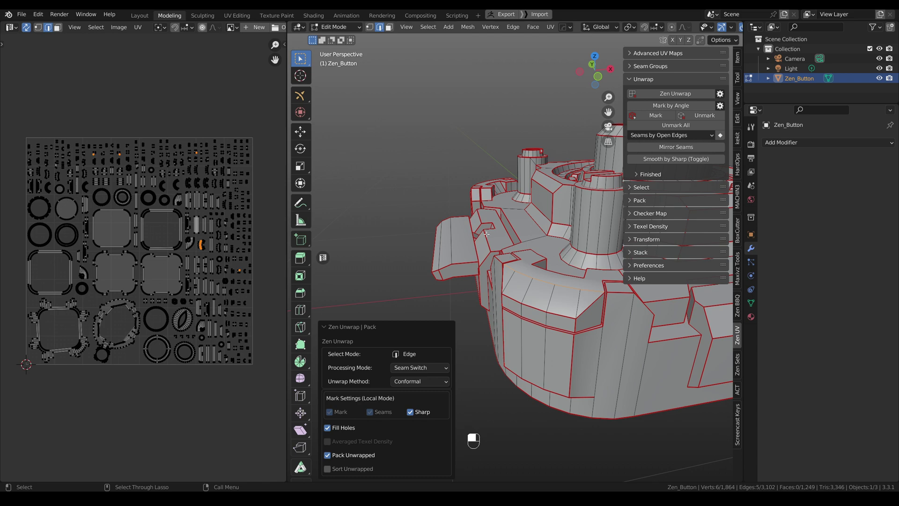
# Select the vertical edge beside the rounded corner bevel and run Zen Unwrap on it in Seam Switch mode.
pyautogui.scroll(-1, 576, 304)
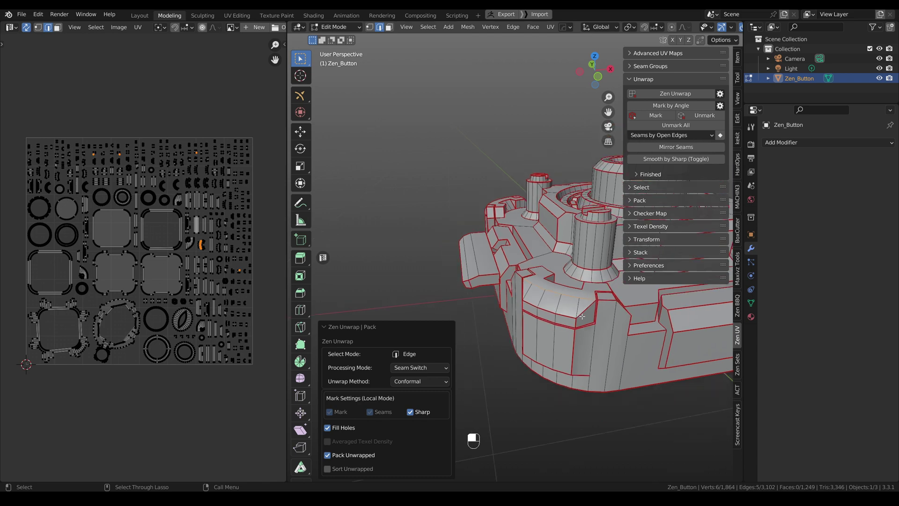
pyautogui.keyDown('alt'); pyautogui.moveTo(607, 331); pyautogui.dragTo(559, 317, button='middle'); pyautogui.keyUp('alt')
pyautogui.scroll(1, 574, 325)
pyautogui.click(574, 324)
pyautogui.press('space')
pyautogui.press('v')
pyautogui.click(557, 348)
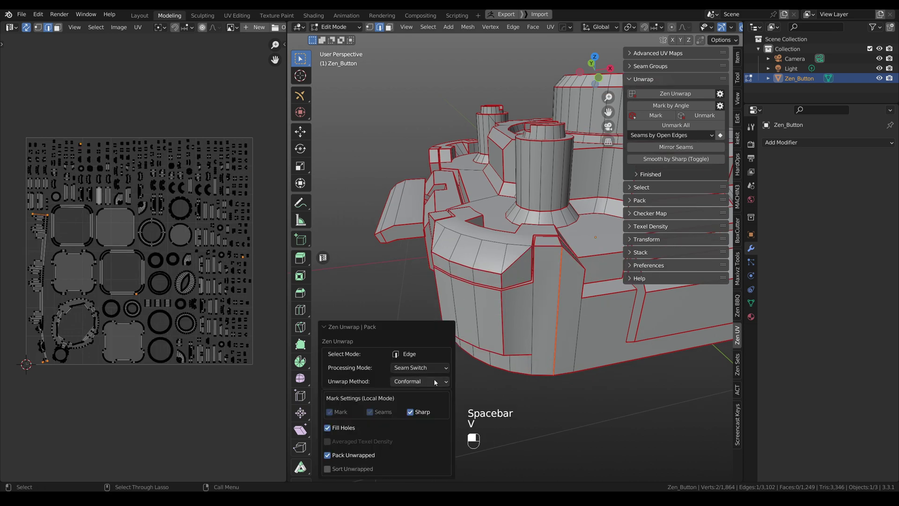
# Select several more vertical edges around the rounded corner and run Zen Unwrap to switch their seams.
pyautogui.scroll(1, 552, 344)
pyautogui.keyDown('alt'); pyautogui.moveTo(552, 345); pyautogui.dragTo(549, 277); pyautogui.keyUp('alt')
pyautogui.keyDown('shift'); pyautogui.click(533, 306); pyautogui.keyUp('shift')
pyautogui.keyDown('shift'); pyautogui.click(544, 277); pyautogui.keyUp('shift')
pyautogui.keyDown('shift'); pyautogui.click(535, 330); pyautogui.keyUp('shift')
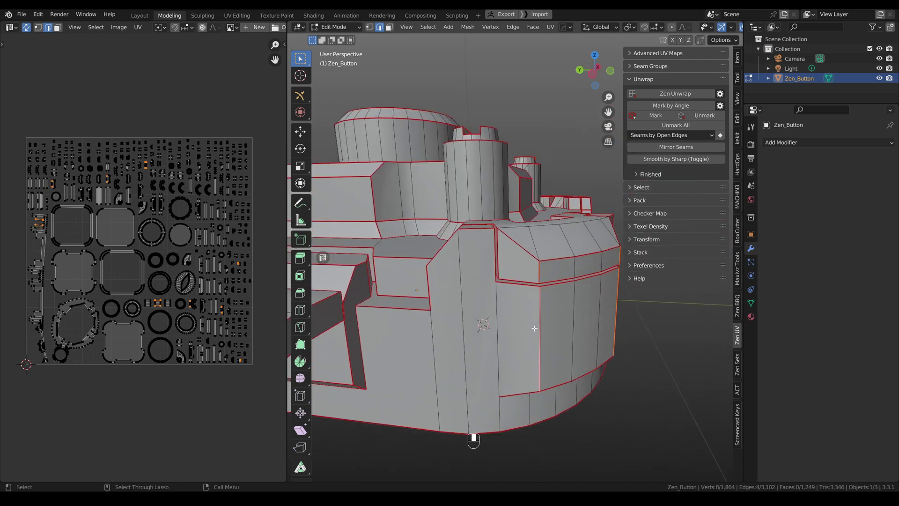
pyautogui.keyDown('alt'); pyautogui.moveTo(531, 330); pyautogui.dragTo(514, 286); pyautogui.keyUp('alt')
pyautogui.press('space')
pyautogui.press('v')
pyautogui.click(512, 315)
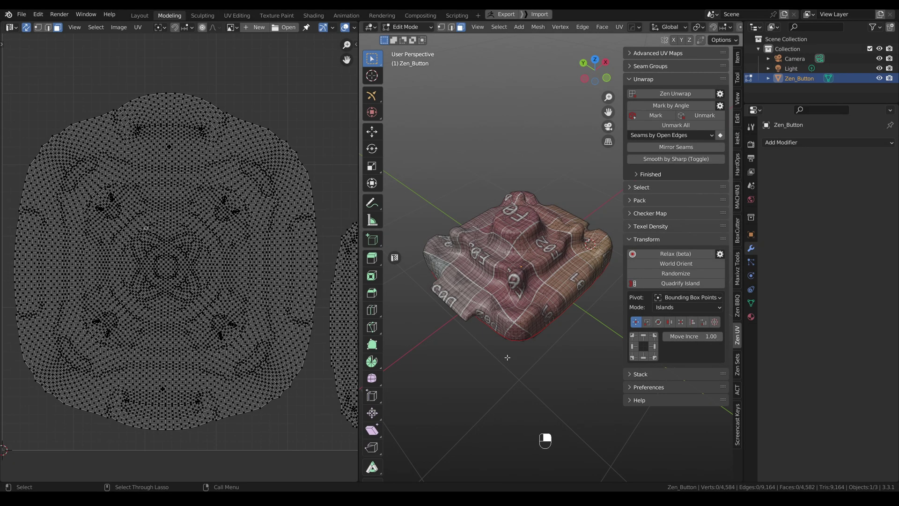
# Select all linked faces of the smoothed model's upper shell and randomize their UVs in Selection mode with position 0.02.
pyautogui.click(516, 297)
pyautogui.hotkey('ctrl', 'l')
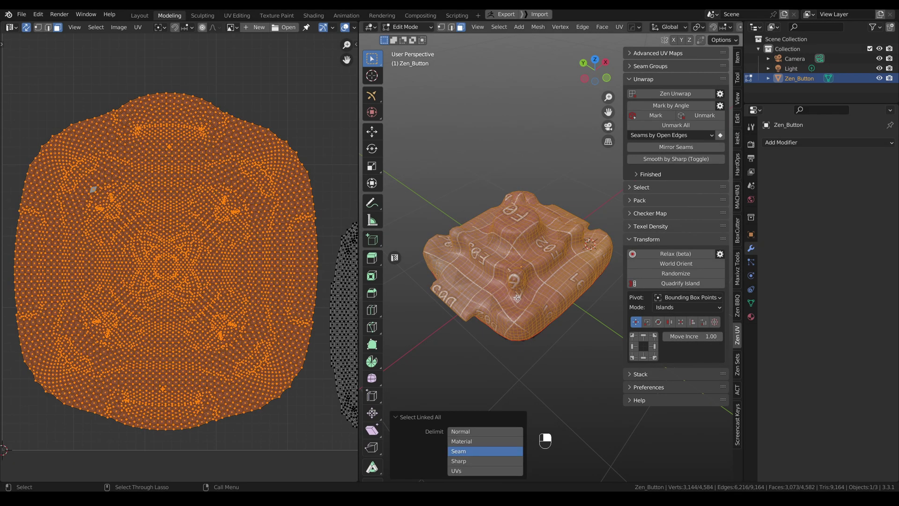
pyautogui.click(665, 276)
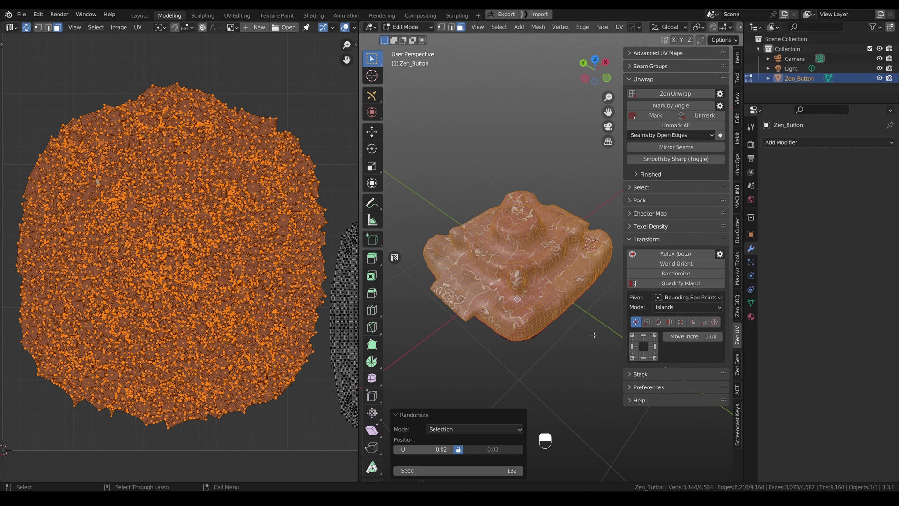
# Select a rectangular patch of faces on the step below the round top and run Zen Unwrap on it.
pyautogui.click(563, 344)
pyautogui.scroll(2, 533, 309)
pyautogui.keyDown('alt'); pyautogui.moveTo(472, 302); pyautogui.dragTo(444, 224); pyautogui.keyUp('alt')
pyautogui.scroll(3, 525, 301)
pyautogui.keyDown('alt'); pyautogui.moveTo(524, 260); pyautogui.dragTo(503, 259); pyautogui.keyUp('alt')
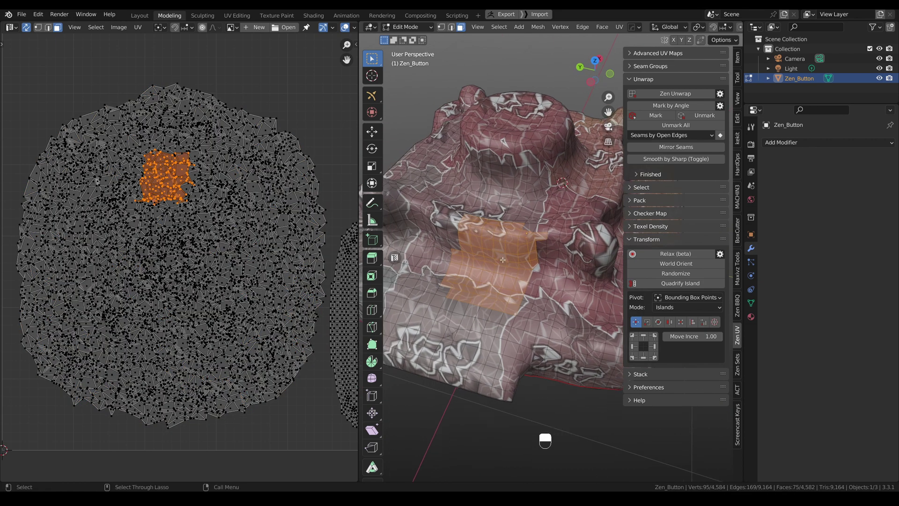
pyautogui.press('space')
pyautogui.press('v')
pyautogui.click(502, 316)
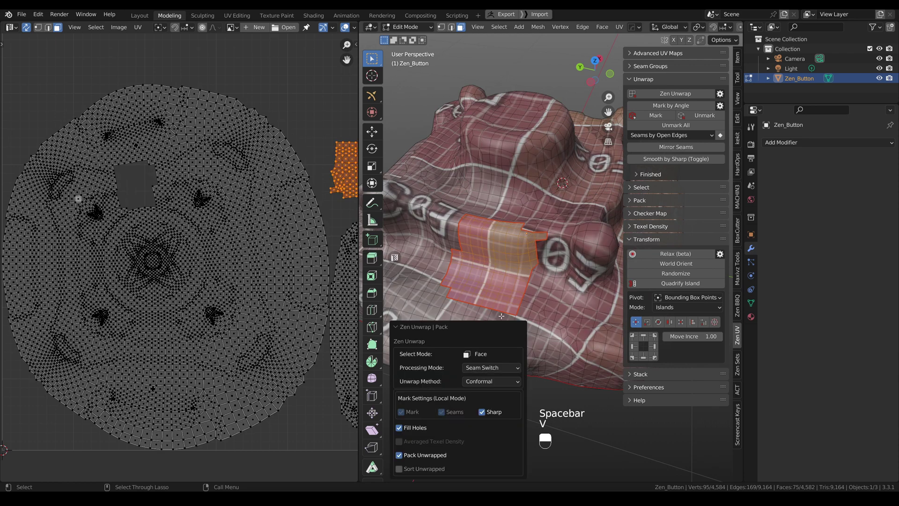
# Set the unwrap's processing mode to Unfold Vertices and examine the patch in the UV layout.
pyautogui.click(503, 370)
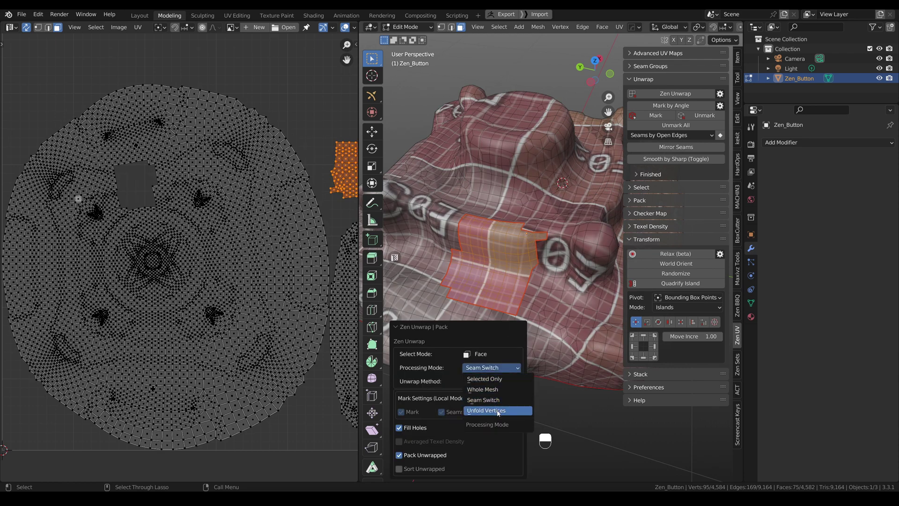
pyautogui.click(498, 411)
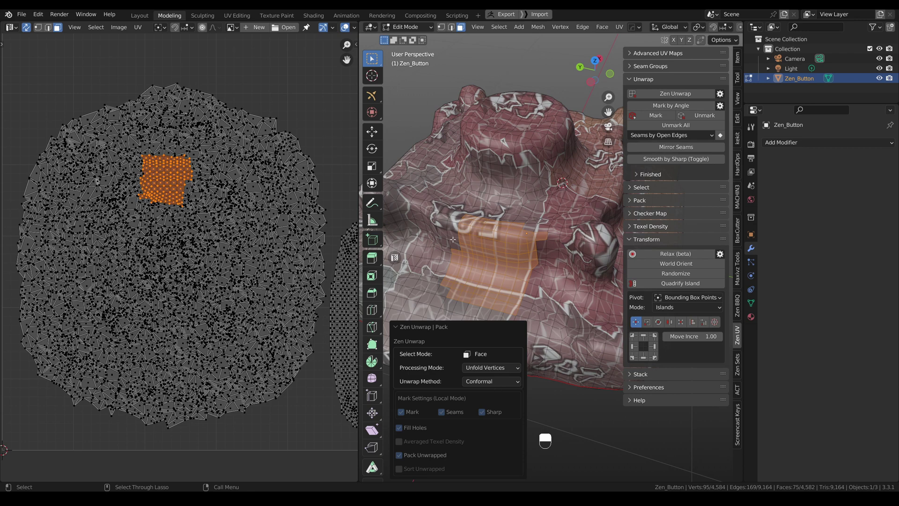
pyautogui.scroll(10, 169, 161)
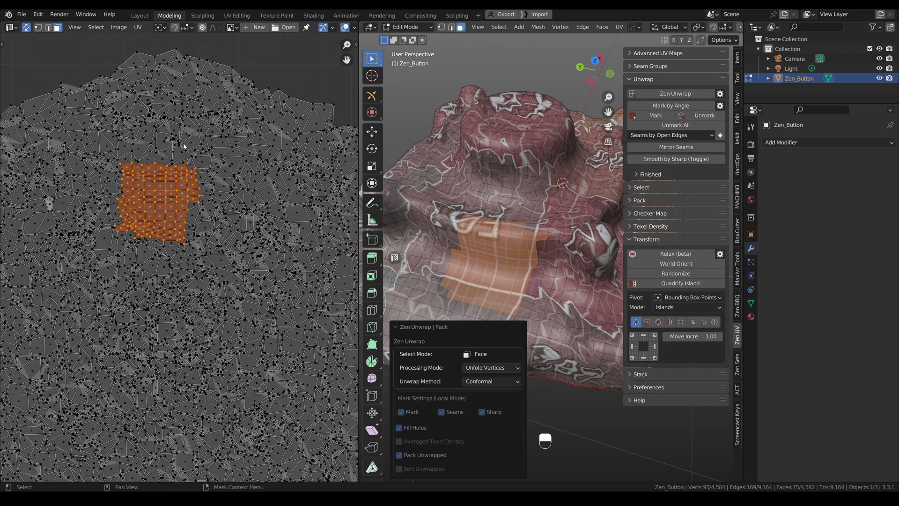
pyautogui.scroll(-4, 532, 248)
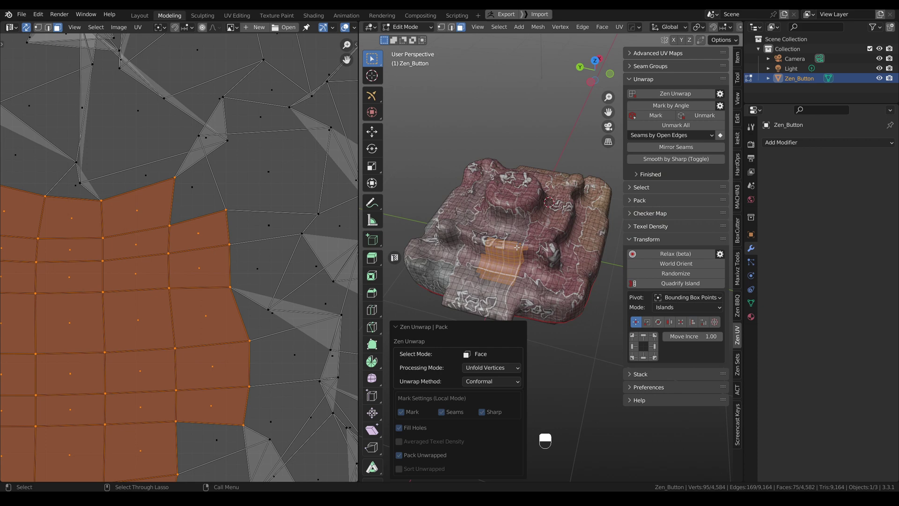
# Select a patch of faces between the corner knobs on the adjacent side and unwrap it in Unfold Vertices mode.
pyautogui.keyDown('alt'); pyautogui.moveTo(552, 241); pyautogui.dragTo(532, 250); pyautogui.keyUp('alt')
pyautogui.scroll(4, 532, 250)
pyautogui.scroll(-2, 527, 196)
pyautogui.keyDown('alt'); pyautogui.moveTo(527, 197); pyautogui.dragTo(486, 197); pyautogui.keyUp('alt')
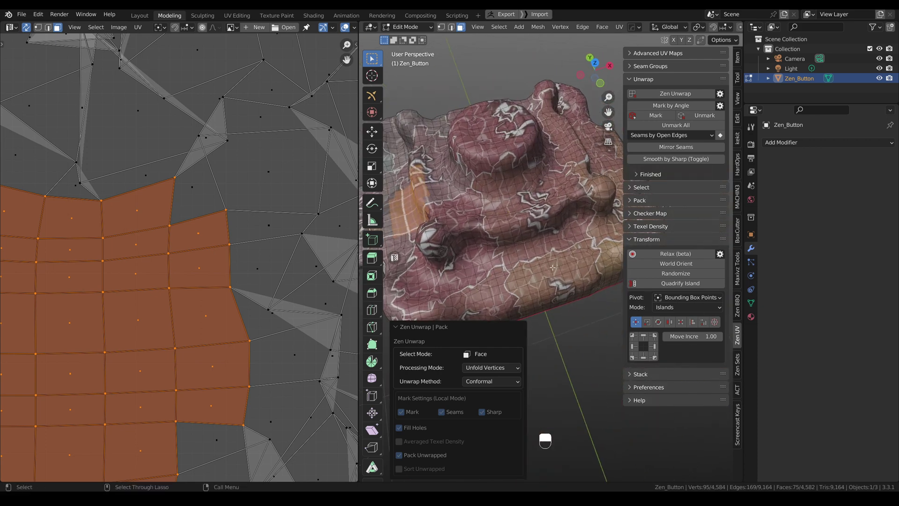
pyautogui.doubleClick(519, 232)
pyautogui.keyDown('alt'); pyautogui.moveTo(561, 234); pyautogui.dragTo(522, 237); pyautogui.keyUp('alt')
pyautogui.keyDown('alt'); pyautogui.moveTo(522, 237); pyautogui.dragTo(534, 250, button='middle'); pyautogui.keyUp('alt')
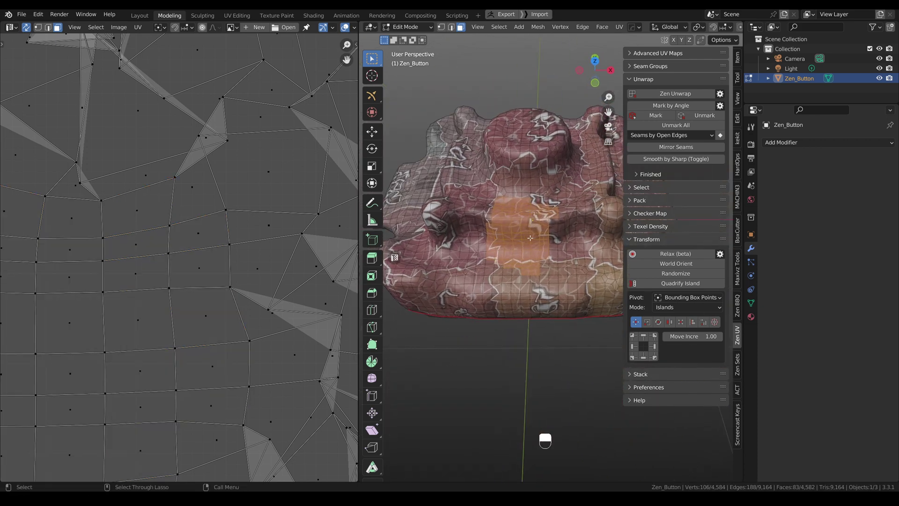
pyautogui.press('v')
pyautogui.click(528, 309)
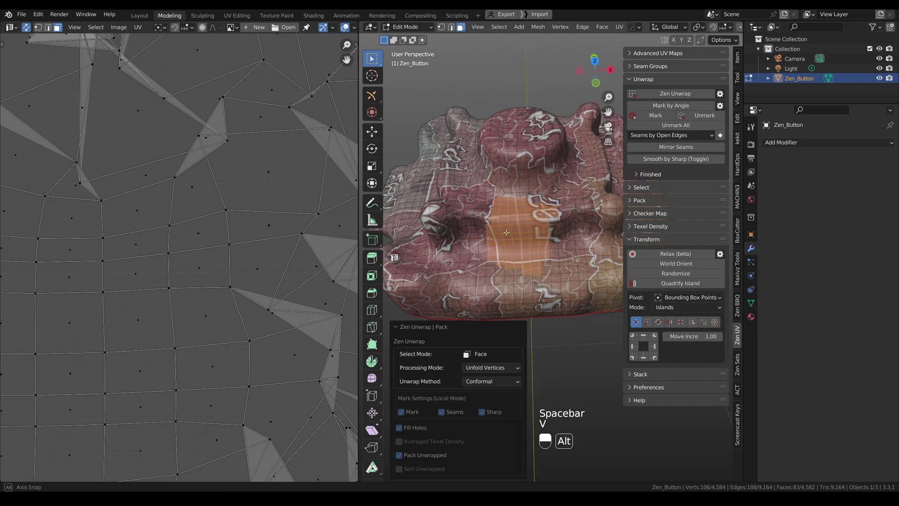
# Select the small patch of faces below the corner knob and unfold its vertices with Zen Unwrap.
pyautogui.keyDown('alt'); pyautogui.moveTo(527, 309); pyautogui.dragTo(551, 247, button='middle'); pyautogui.keyUp('alt')
pyautogui.keyDown('alt'); pyautogui.moveTo(551, 246); pyautogui.dragTo(552, 208, button='right'); pyautogui.keyUp('alt')
pyautogui.moveTo(481, 265); pyautogui.dragTo(564, 299)
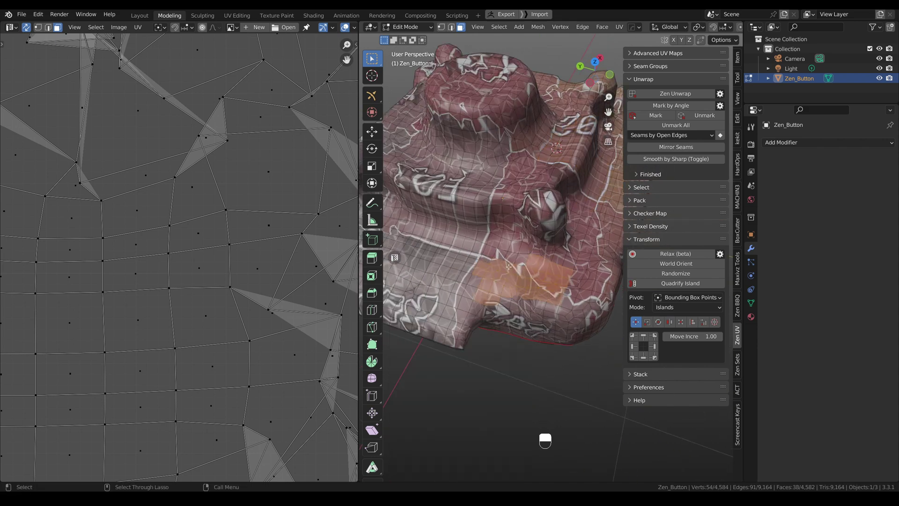
pyautogui.press('space')
pyautogui.press('v')
pyautogui.click(517, 381)
# Select a large area of faces around the corner knob and unwrap it in Unfold Vertices mode.
pyautogui.scroll(-2, 555, 302)
pyautogui.moveTo(466, 171); pyautogui.dragTo(580, 292)
pyautogui.press('space')
pyautogui.press('v')
pyautogui.click(526, 213)
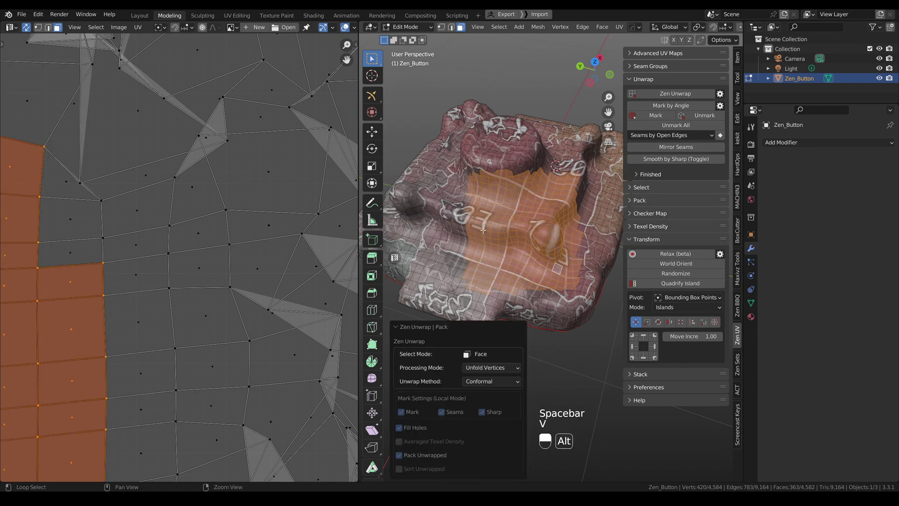
# Select one more region of the randomized model, unfold it with Zen Unwrap and examine the overall UV layout.
pyautogui.keyDown('alt'); pyautogui.moveTo(527, 213); pyautogui.dragTo(548, 209, button='middle'); pyautogui.keyUp('alt')
pyautogui.keyDown('alt'); pyautogui.moveTo(548, 208); pyautogui.dragTo(556, 212); pyautogui.keyUp('alt')
pyautogui.moveTo(542, 302); pyautogui.dragTo(518, 212)
pyautogui.press('space')
pyautogui.press('v')
pyautogui.click(491, 255)
pyautogui.scroll(-10, 268, 259)
pyautogui.scroll(-2, 249, 267)
pyautogui.moveTo(249, 267); pyautogui.dragTo(193, 177, button='middle')
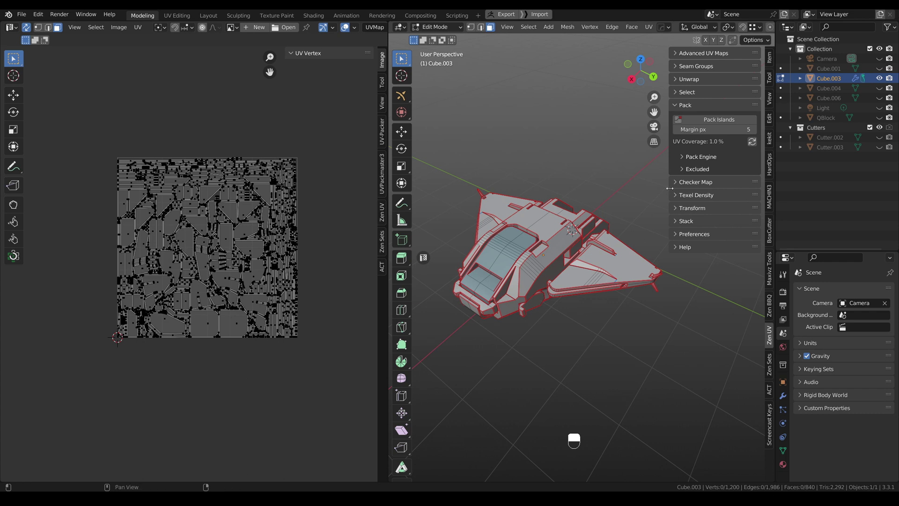
# Show the Excluded packing tools and compare them with the Finished island tools.
pyautogui.click(684, 170)
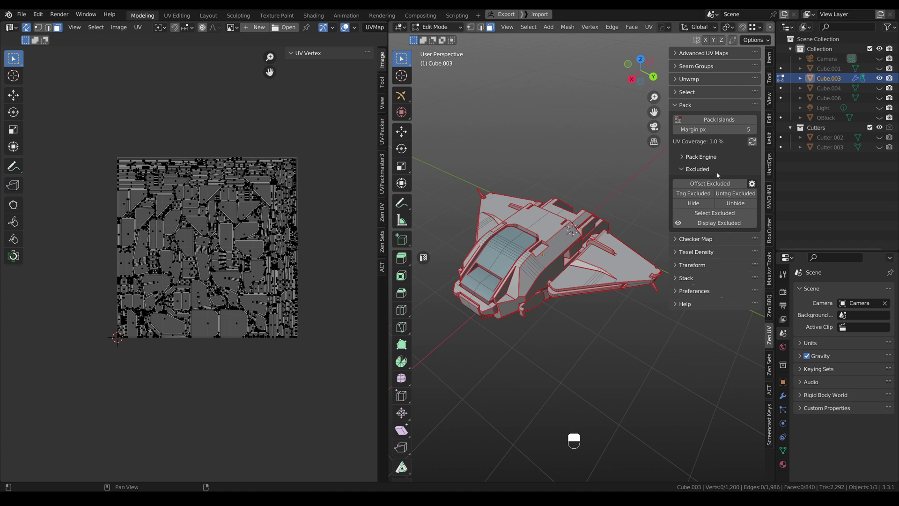
pyautogui.click(689, 79)
pyautogui.click(682, 175)
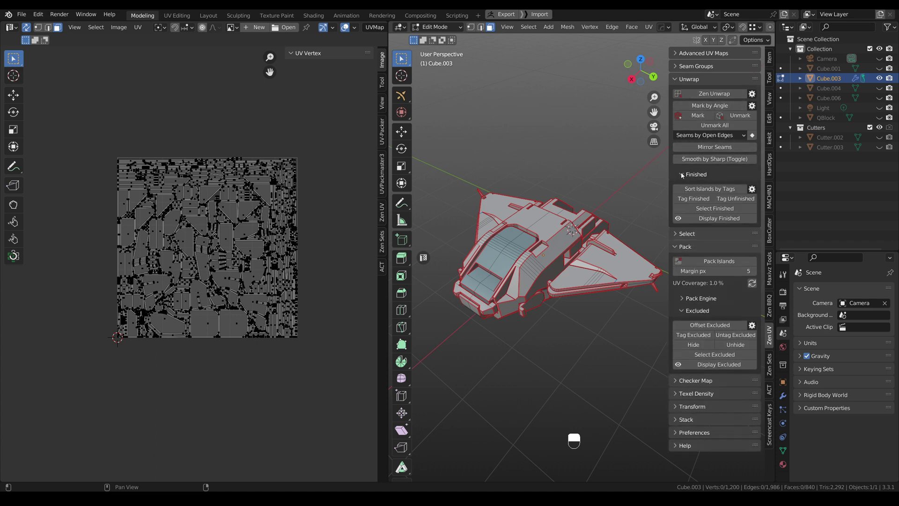
pyautogui.click(682, 174)
pyautogui.click(681, 81)
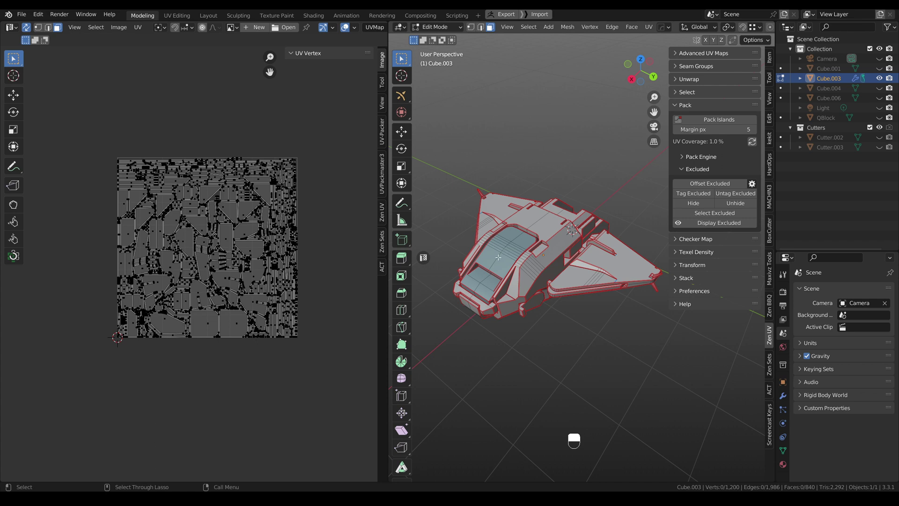
# Select the spaceship canopy's linked faces, tag their islands as Excluded and display the excluded islands.
pyautogui.click(498, 257)
pyautogui.hotkey('ctrl', 'l')
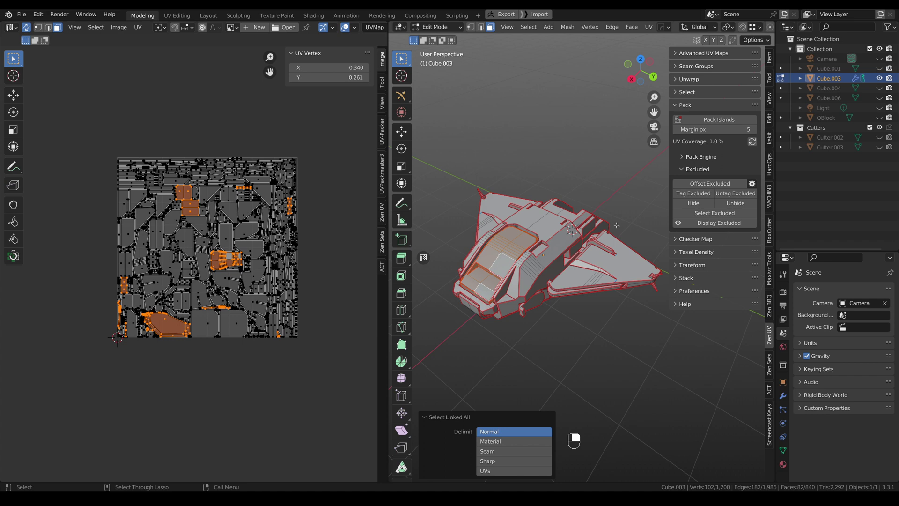
pyautogui.click(690, 197)
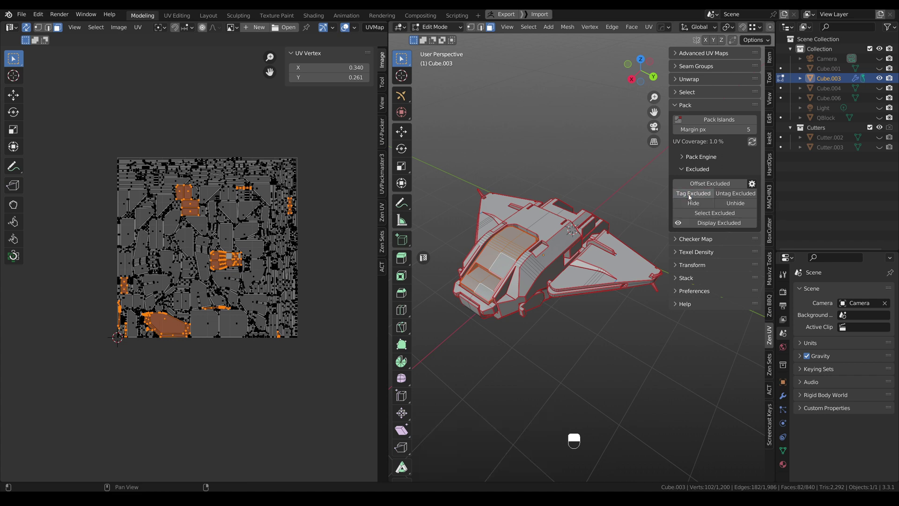
pyautogui.click(724, 225)
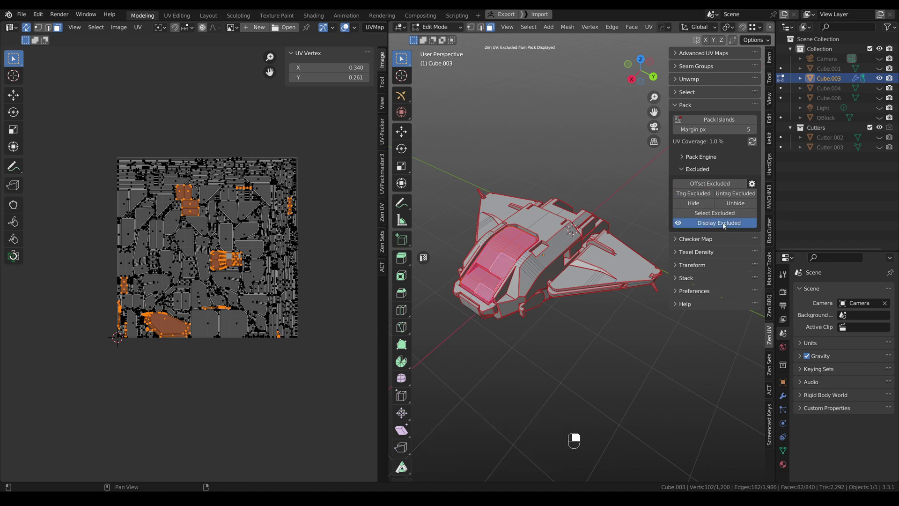
# Offset the excluded canopy islands by 1.00 in X and pack the remaining islands.
pyautogui.click(712, 184)
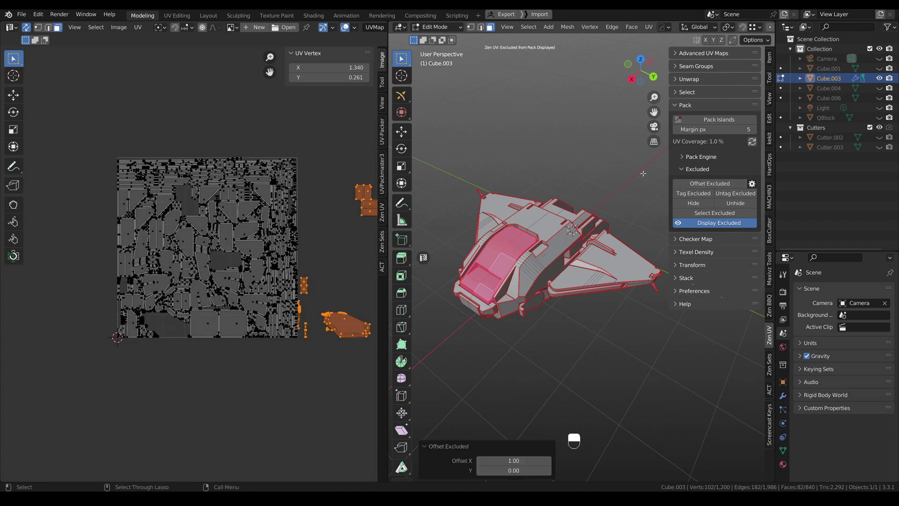
pyautogui.click(716, 121)
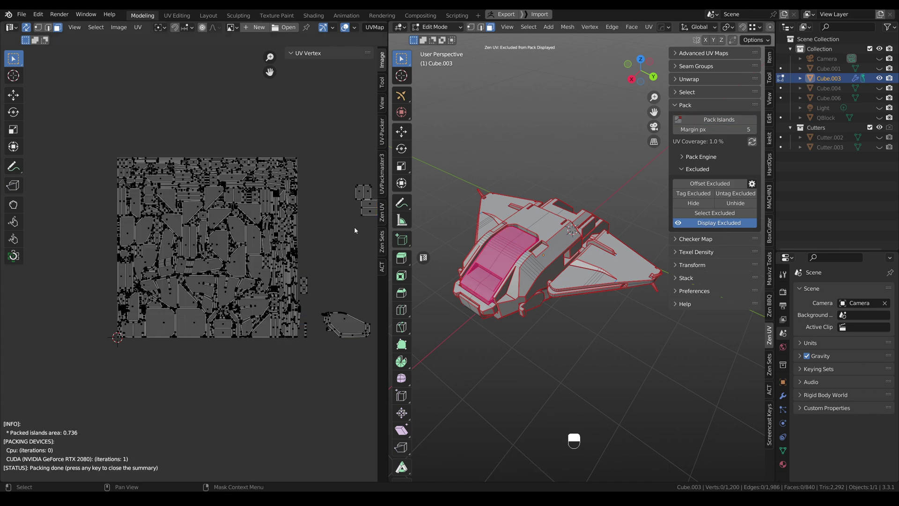
pyautogui.keyDown('alt'); pyautogui.moveTo(342, 235); pyautogui.dragTo(316, 236, button='middle'); pyautogui.keyUp('alt')
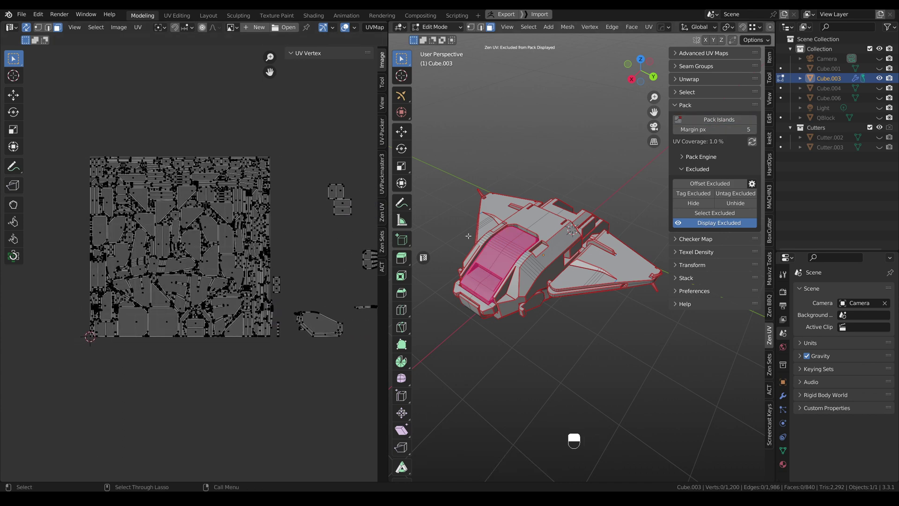
# Select and untag the excluded canopy islands, and tag all islands outside the canopy as Excluded instead.
pyautogui.click(712, 214)
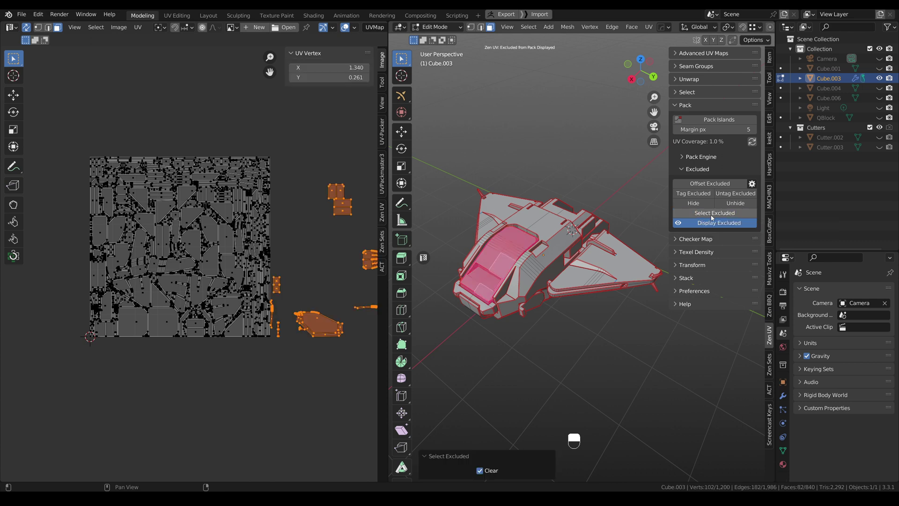
pyautogui.click(736, 198)
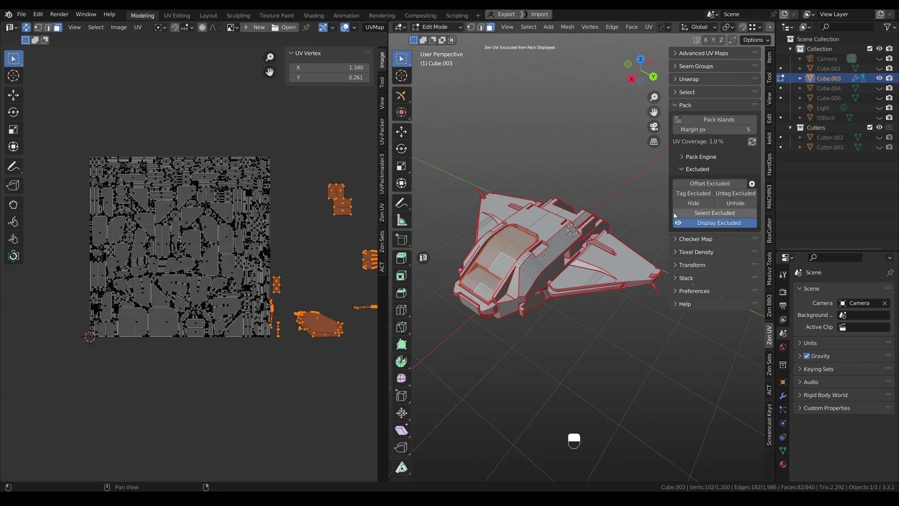
pyautogui.press('space')
pyautogui.press('KP_3')
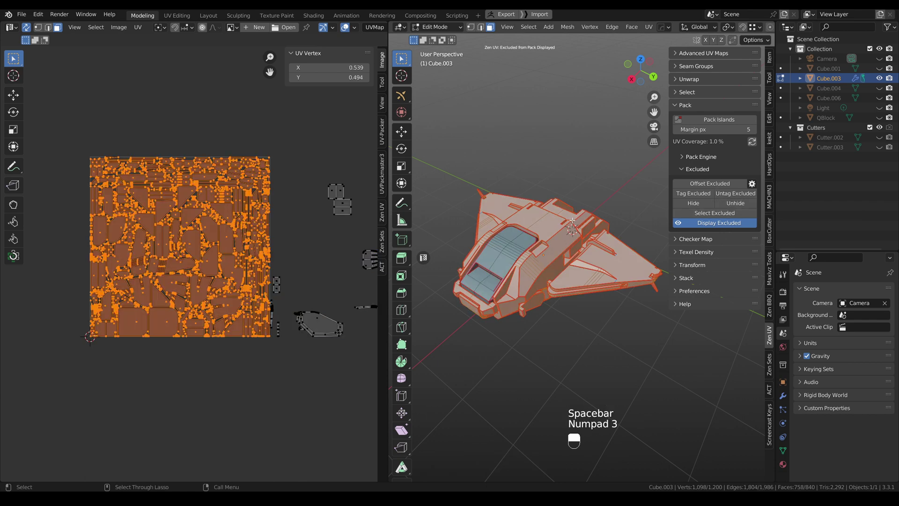
pyautogui.click(700, 196)
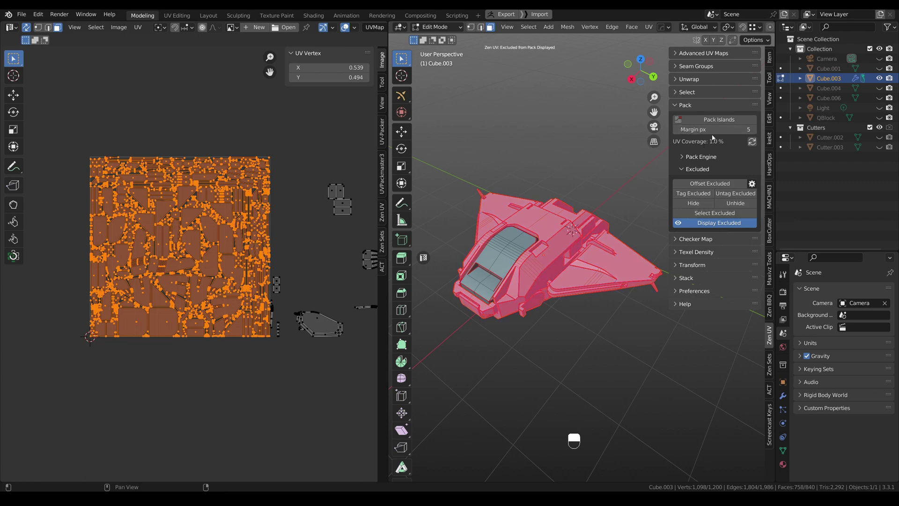
# Pack the canopy islands and hide the islands tagged as Excluded.
pyautogui.click(719, 119)
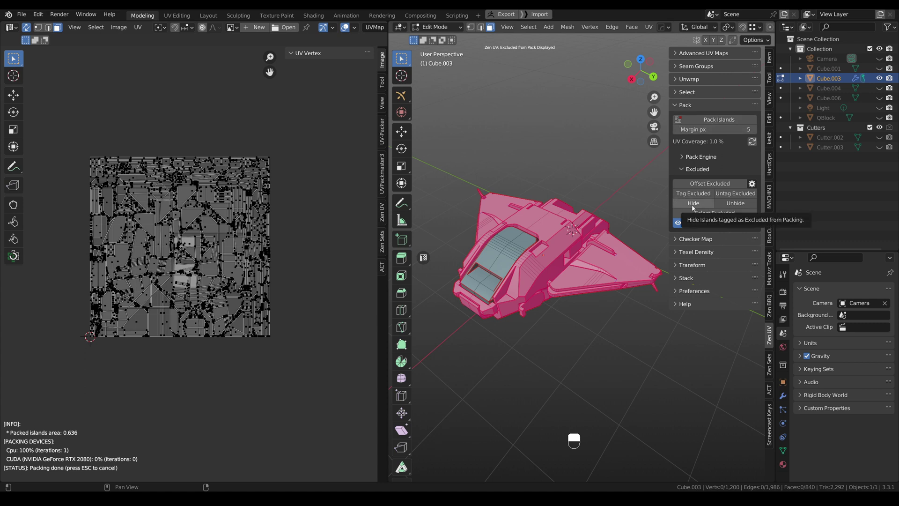
pyautogui.click(693, 203)
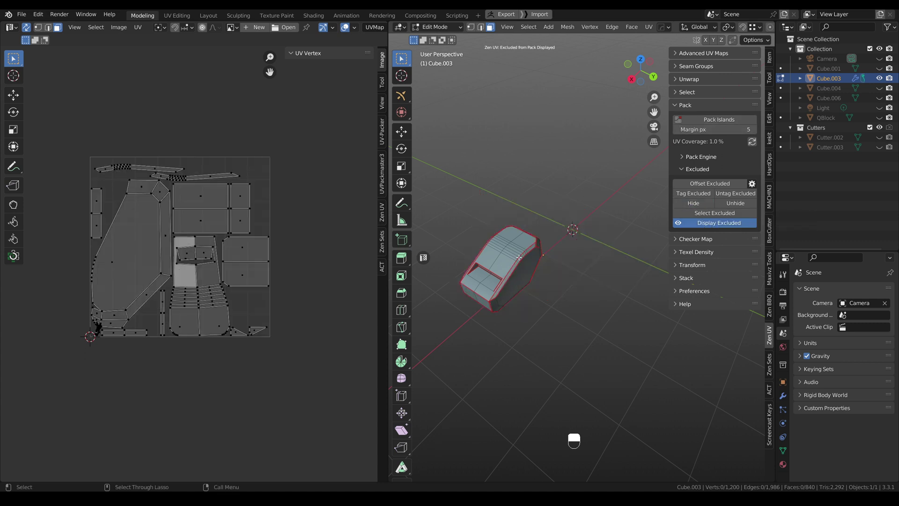
pyautogui.hotkey('ctrl', 'l')
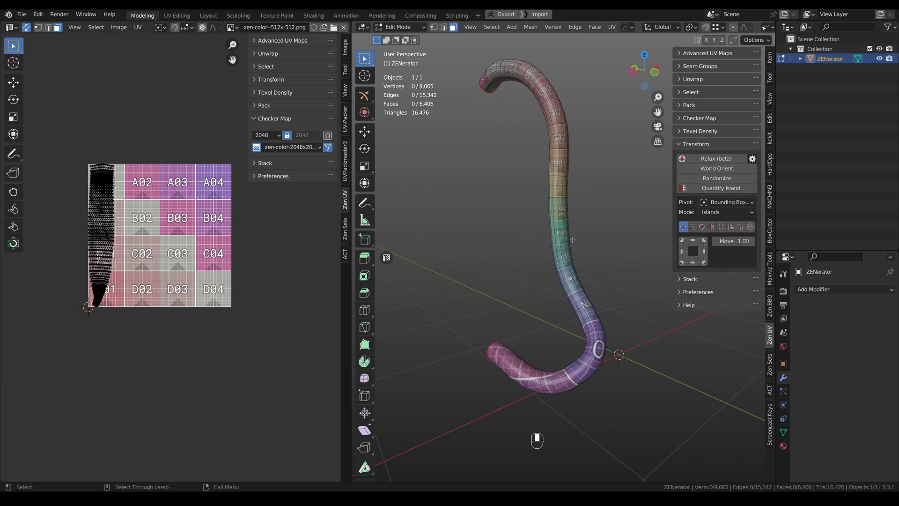
# Quadrify the curved tube's UV island from a picked face with Tag as Finished enabled, and clear the face selection.
pyautogui.click(564, 257)
pyautogui.press('space')
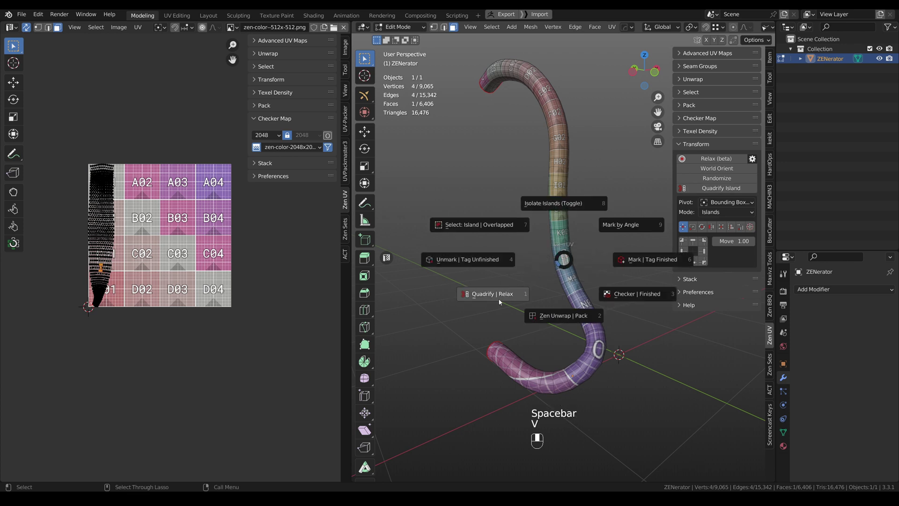
pyautogui.press('v')
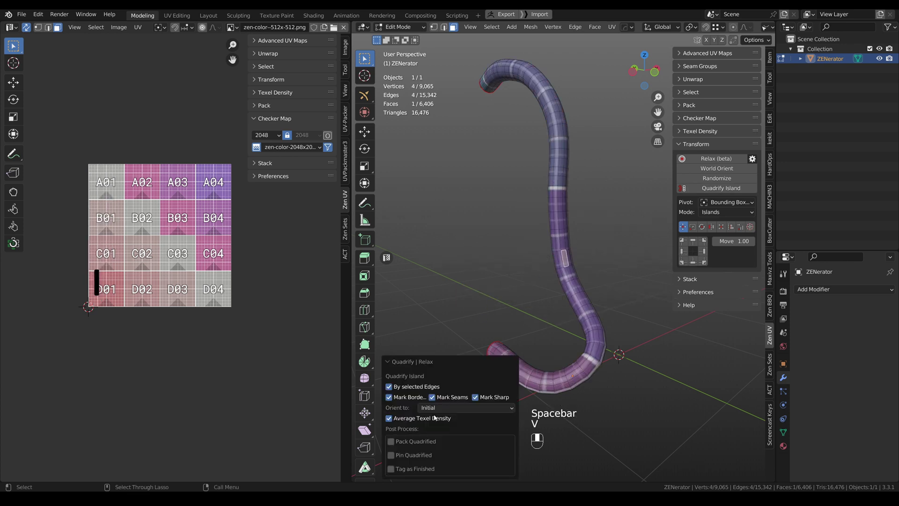
pyautogui.click(391, 469)
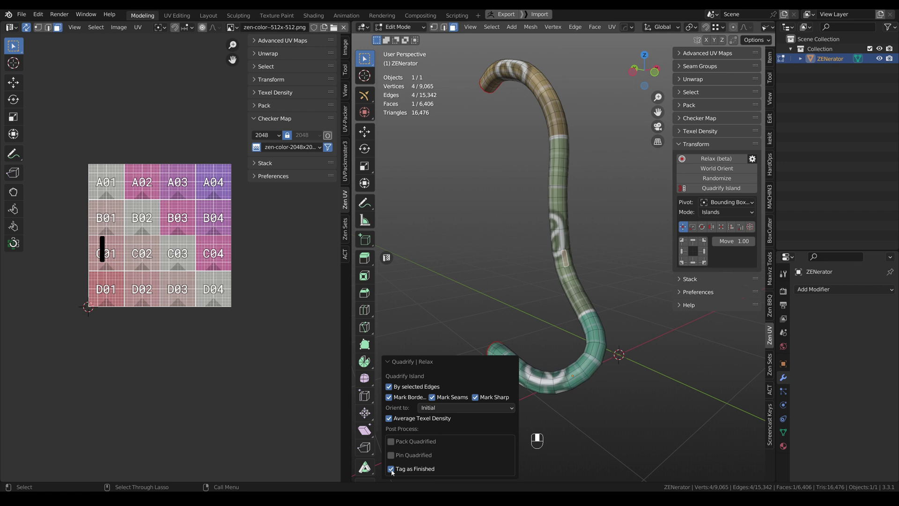
pyautogui.click(494, 202)
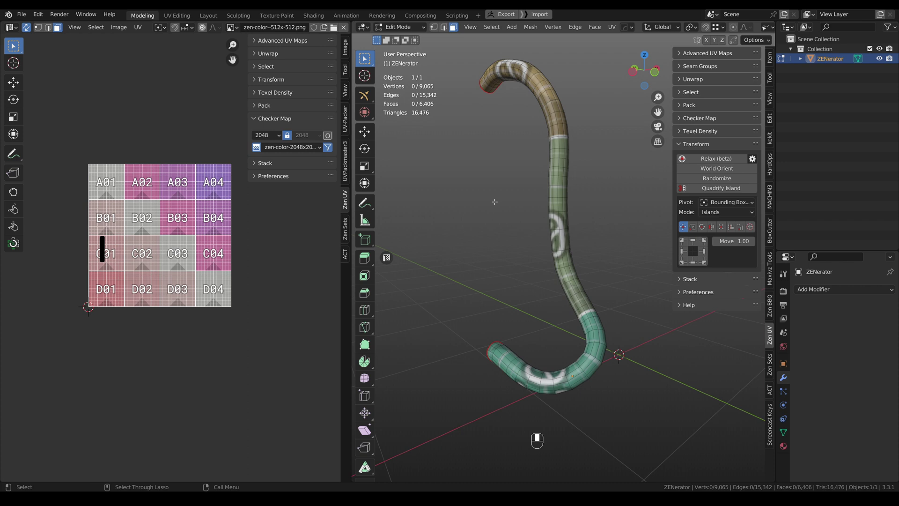
# Run Zen Unwrap on the quadrified tube.
pyautogui.press('space')
pyautogui.press('v')
pyautogui.click(487, 261)
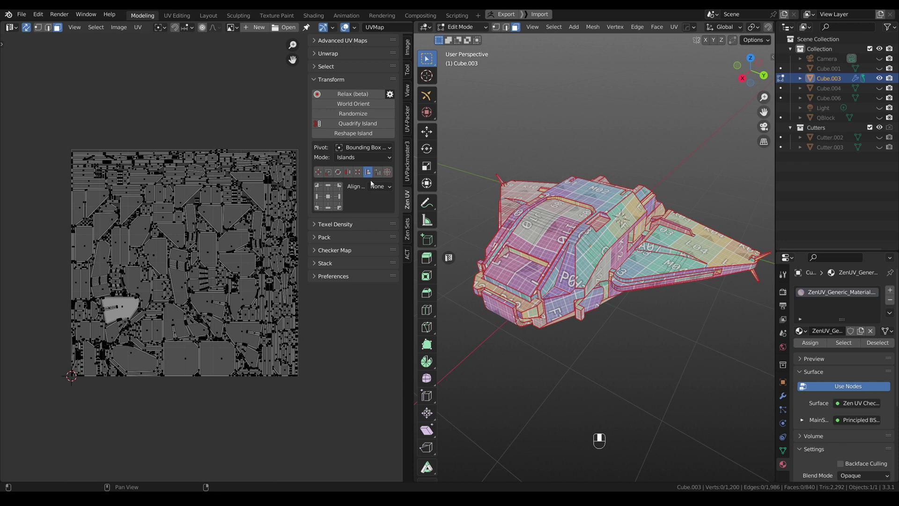
# Set the spaceship's UV island alignment target to Position.
pyautogui.click(384, 189)
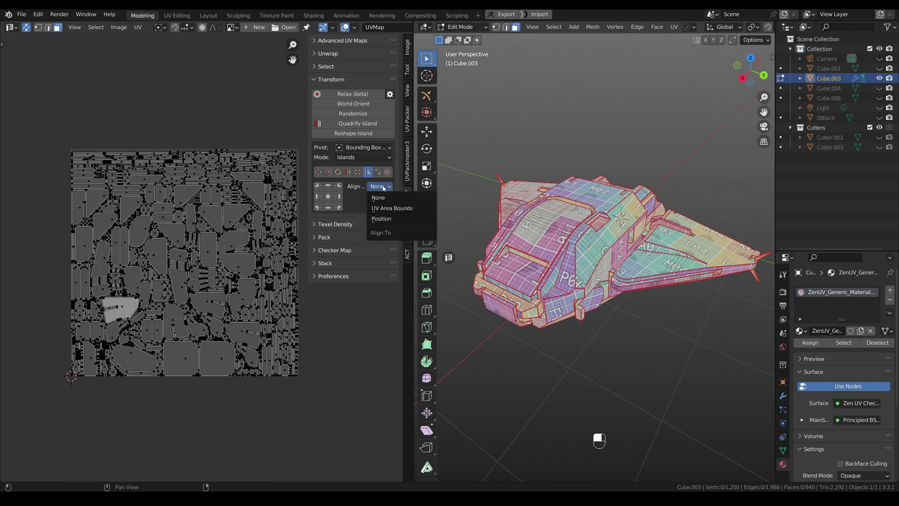
pyautogui.click(385, 219)
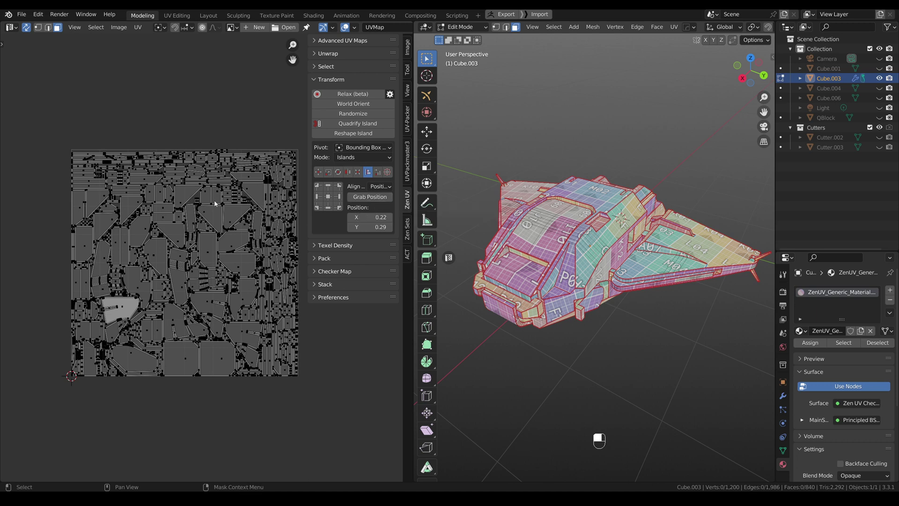
# Try grabbing the upper triangular island's position and aligning the right edges of all spaceship islands to it.
pyautogui.click(234, 218)
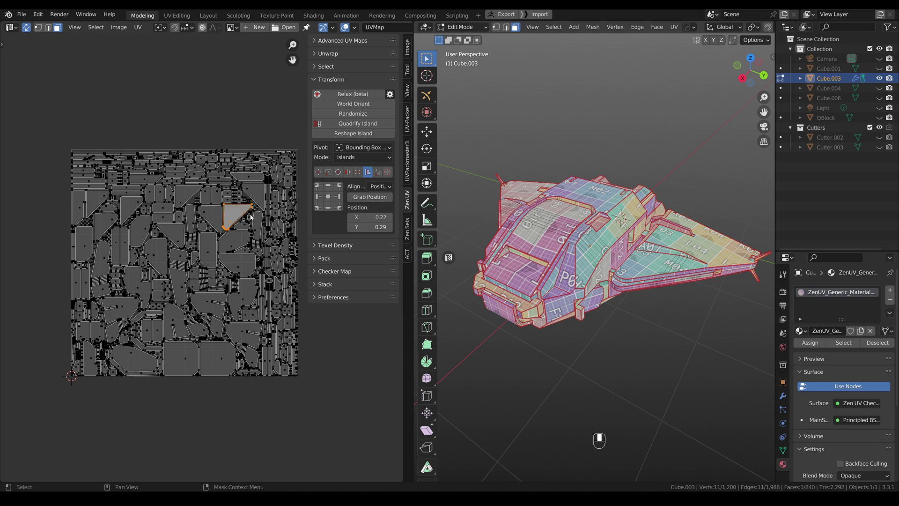
pyautogui.press('a')
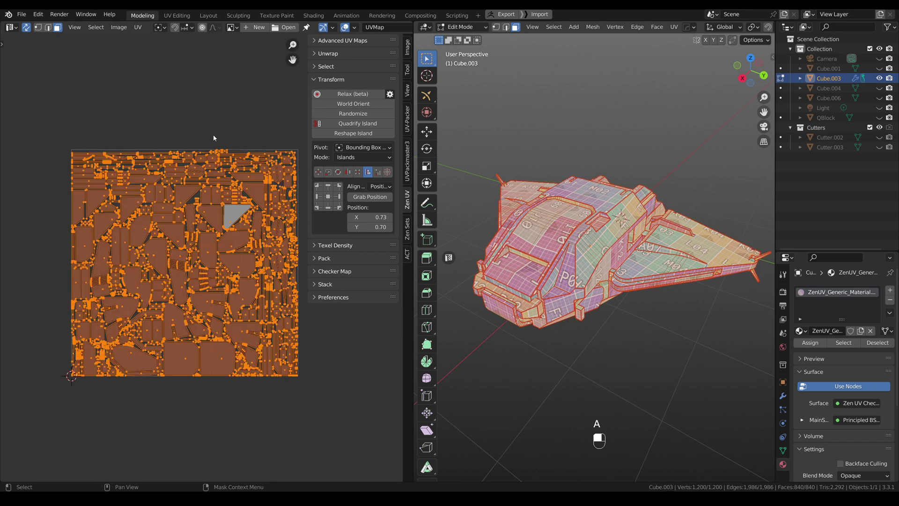
pyautogui.click(338, 196)
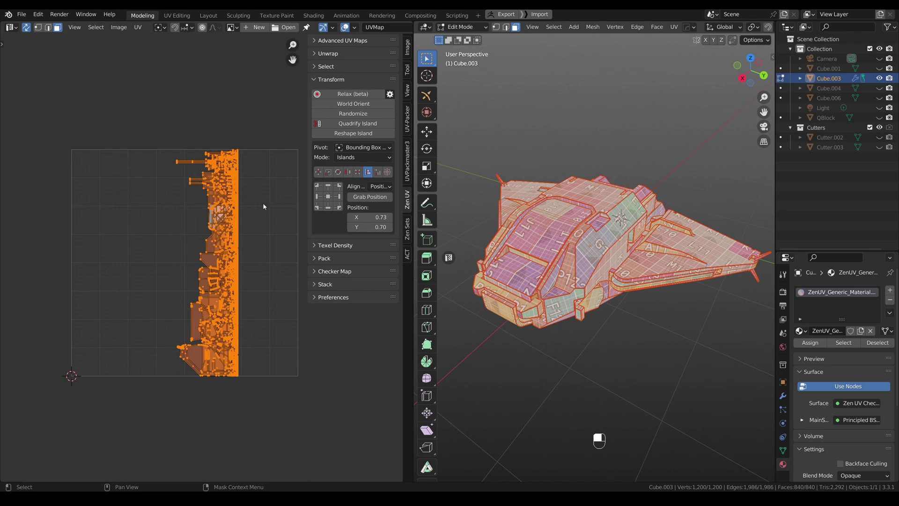
pyautogui.hotkey('ctrl', 'z')
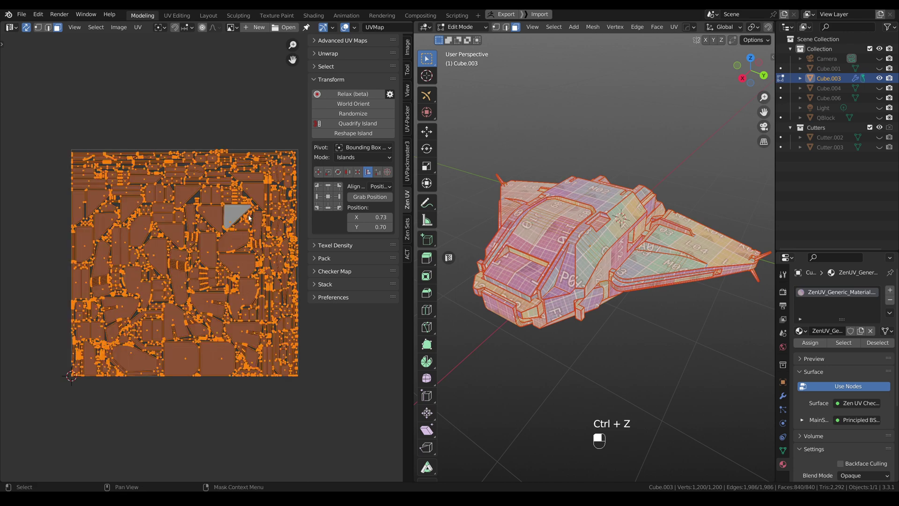
# Grab the position of the lower notched island near the UV area's left edge and align all islands' centres to it.
pyautogui.click(130, 307)
pyautogui.click(370, 196)
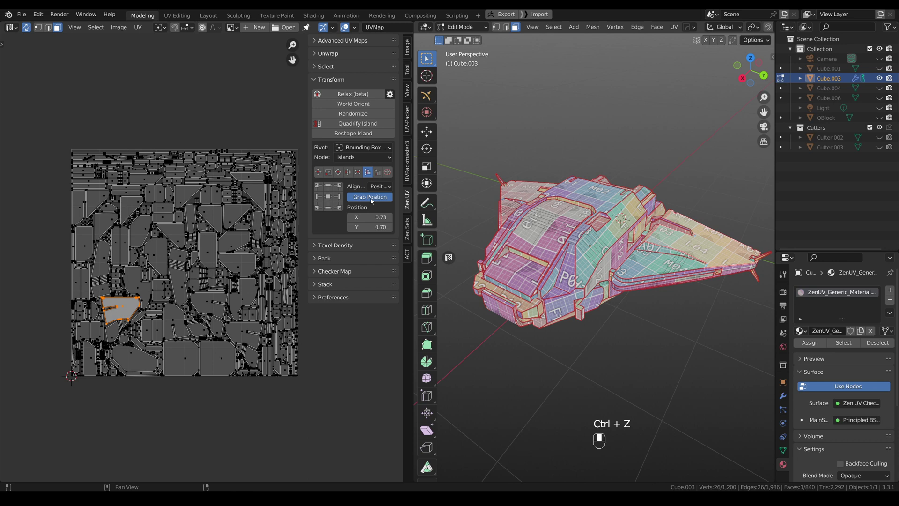
pyautogui.press('a')
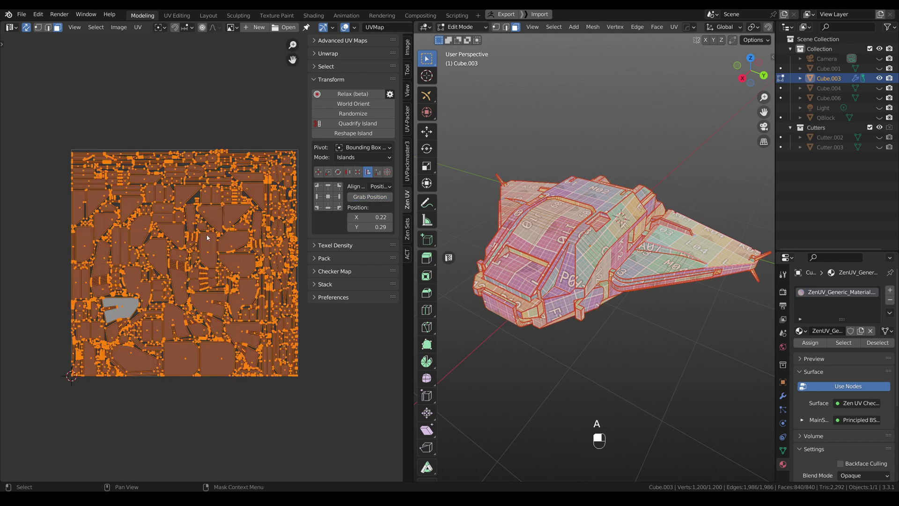
pyautogui.click(327, 196)
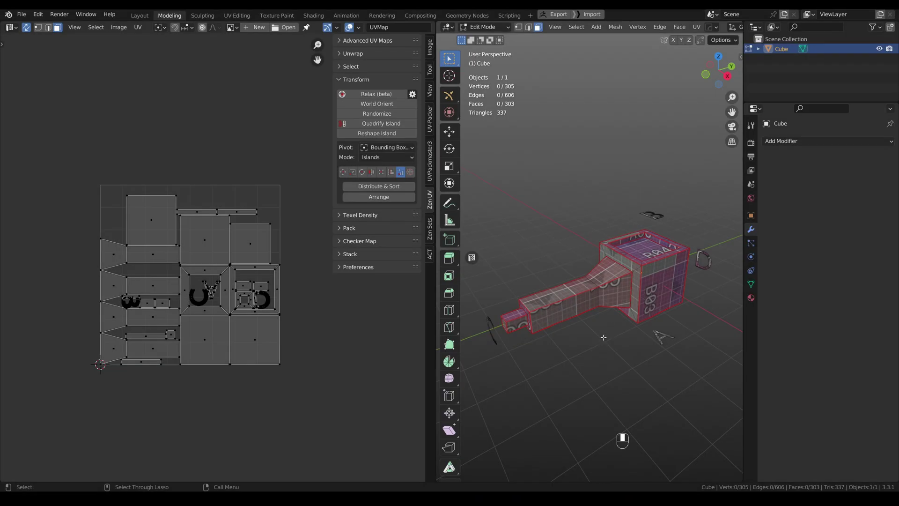
# Distribute and sort all the UV islands of the lettered box model by Island Mesh Position Z.
pyautogui.keyDown('alt'); pyautogui.moveTo(604, 337); pyautogui.dragTo(576, 278, button='middle'); pyautogui.keyUp('alt')
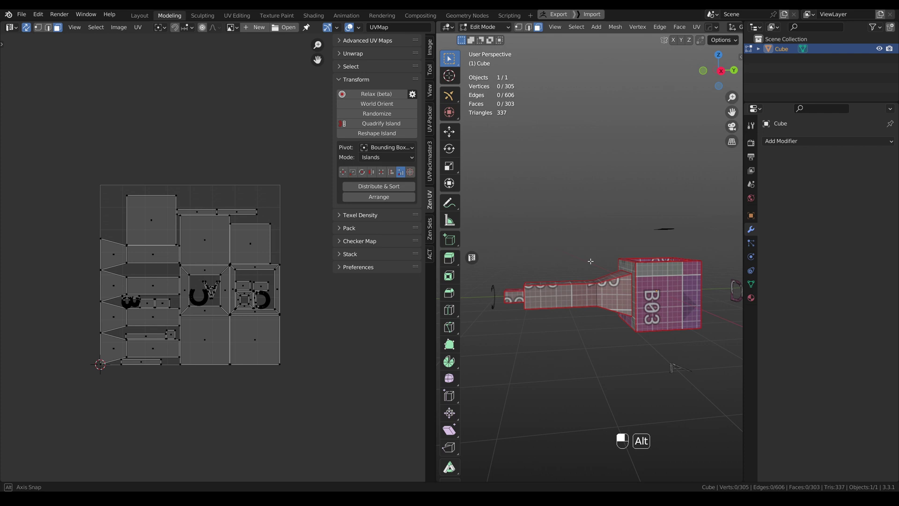
pyautogui.keyDown('alt'); pyautogui.moveTo(590, 260); pyautogui.dragTo(614, 290, button='middle'); pyautogui.keyUp('alt')
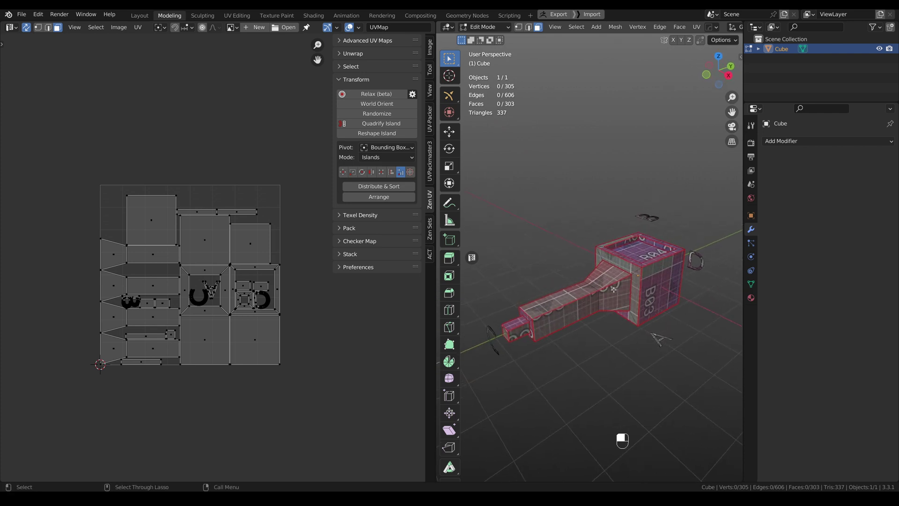
pyautogui.press('a')
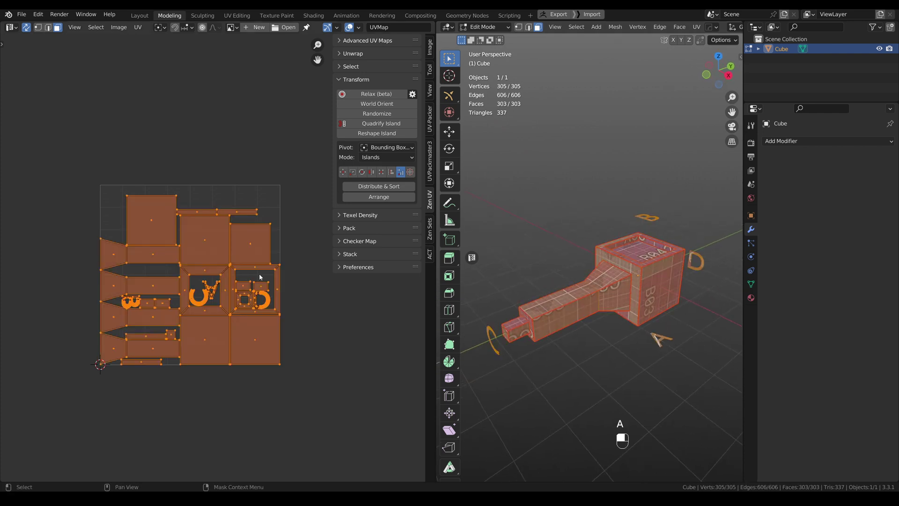
pyautogui.click(370, 186)
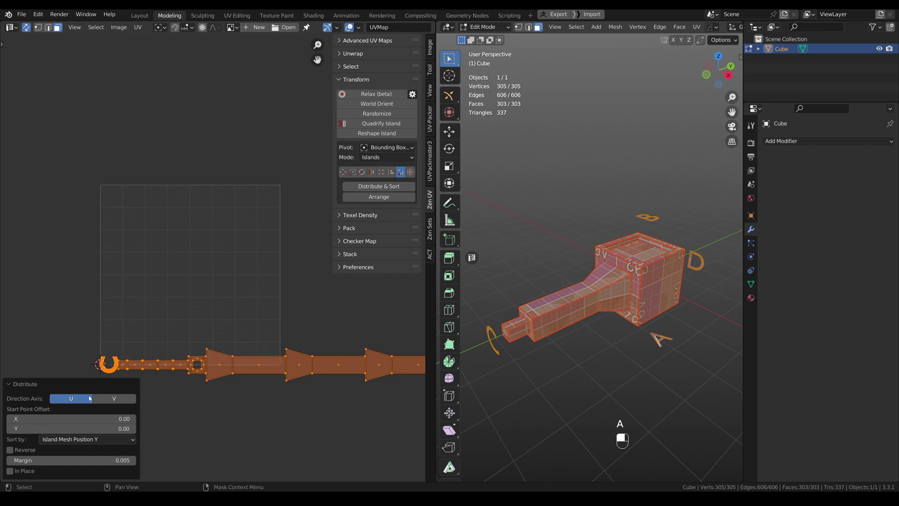
pyautogui.click(84, 439)
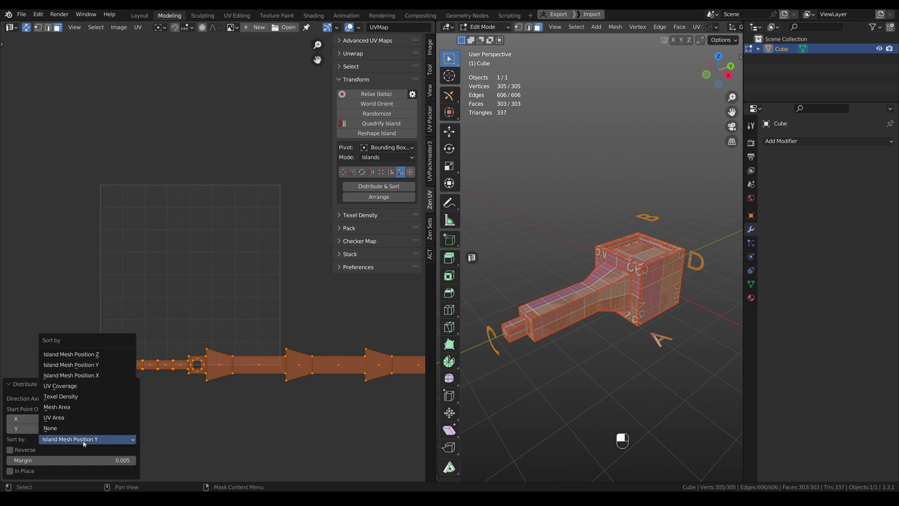
pyautogui.click(76, 355)
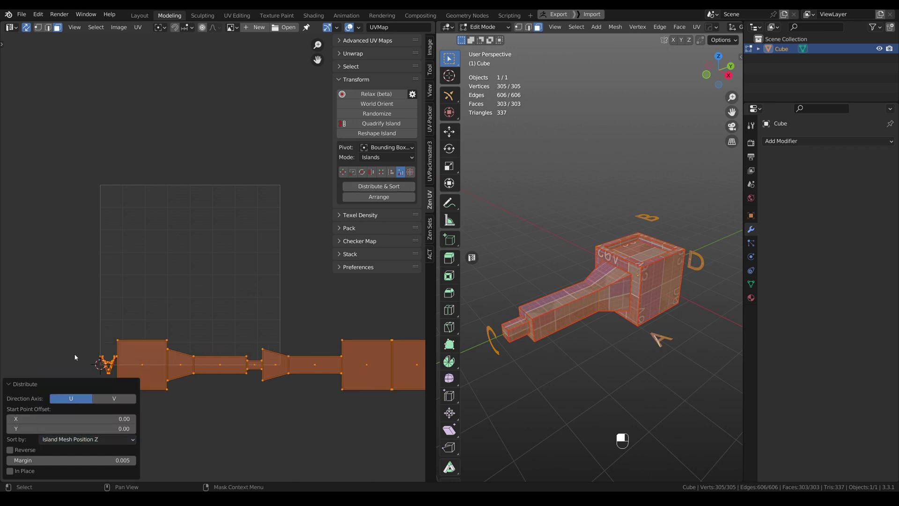
# Select the linked faces of letter A and compare the order of the UV island row with the model's vertical arrangement.
pyautogui.click(654, 340)
pyautogui.hotkey('ctrl', 'l')
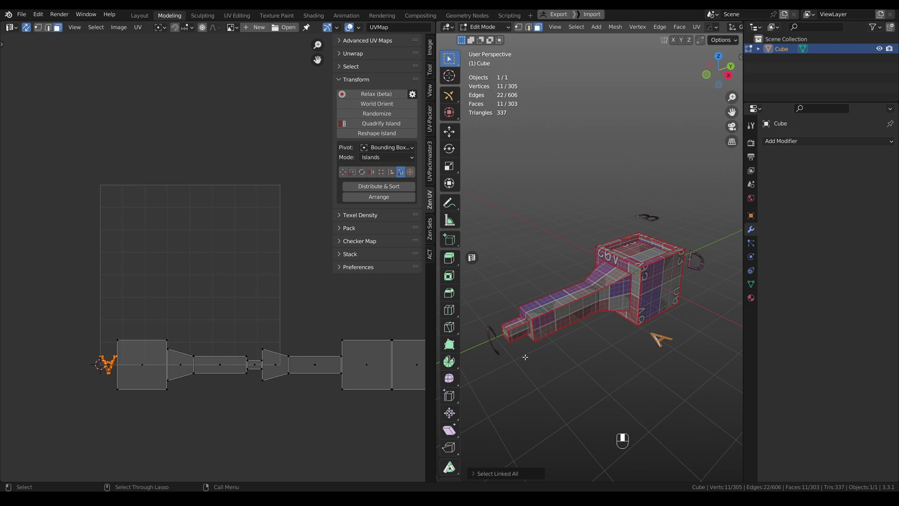
pyautogui.scroll(3, 112, 363)
pyautogui.keyDown('alt'); pyautogui.moveTo(654, 350); pyautogui.dragTo(609, 322); pyautogui.keyUp('alt')
pyautogui.click(654, 220)
pyautogui.keyDown('alt'); pyautogui.moveTo(607, 250); pyautogui.dragTo(622, 287); pyautogui.keyUp('alt')
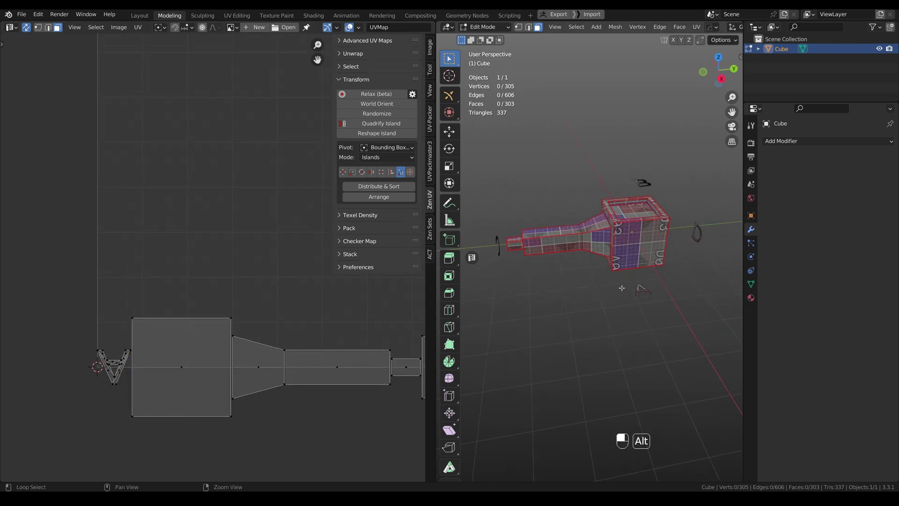
pyautogui.scroll(-4, 290, 312)
pyautogui.keyDown('alt'); pyautogui.moveTo(320, 314); pyautogui.dragTo(142, 302); pyautogui.keyUp('alt')
pyautogui.keyDown('alt'); pyautogui.moveTo(142, 302); pyautogui.dragTo(341, 310, button='middle'); pyautogui.keyUp('alt')
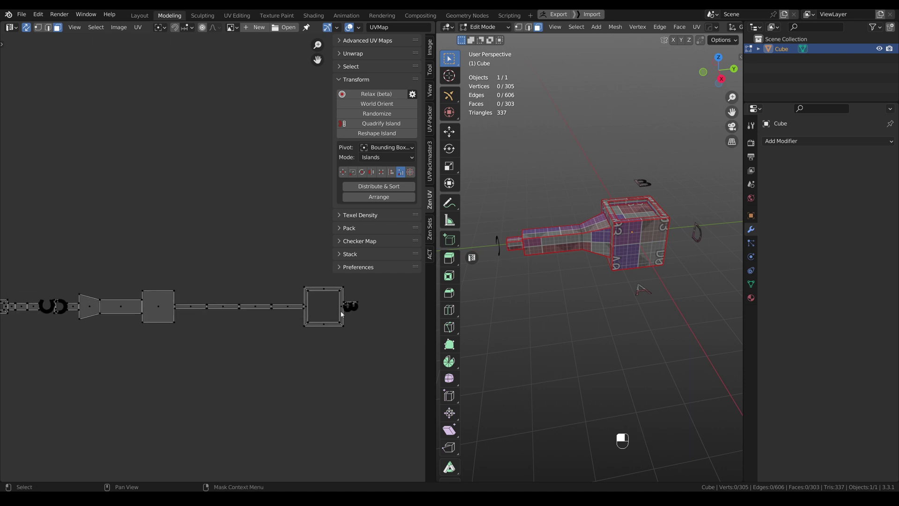
pyautogui.scroll(3, 335, 306)
pyautogui.scroll(-12, 335, 307)
pyautogui.keyDown('alt'); pyautogui.moveTo(279, 307); pyautogui.dragTo(351, 307); pyautogui.keyUp('alt')
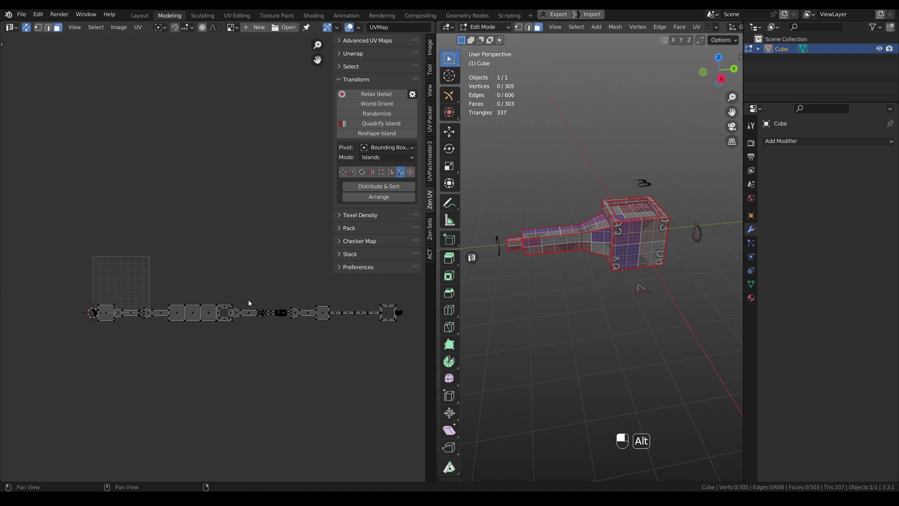
pyautogui.keyDown('alt'); pyautogui.moveTo(248, 299); pyautogui.dragTo(345, 300); pyautogui.keyUp('alt')
pyautogui.scroll(3, 282, 301)
pyautogui.keyDown('alt'); pyautogui.moveTo(284, 289); pyautogui.dragTo(324, 290, button='middle'); pyautogui.keyUp('alt')
# Distribute and sort all the UV islands by Island Mesh Position Y.
pyautogui.press('a')
pyautogui.scroll(1, 318, 304)
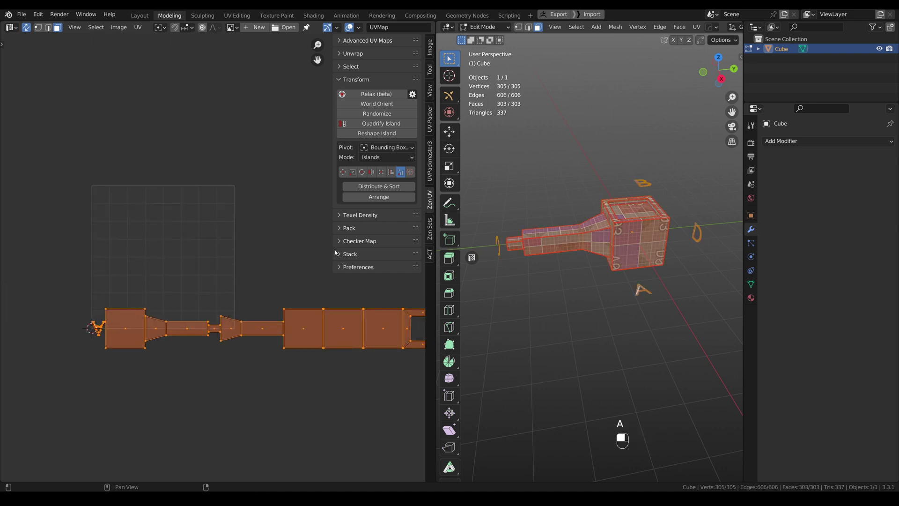
pyautogui.click(382, 186)
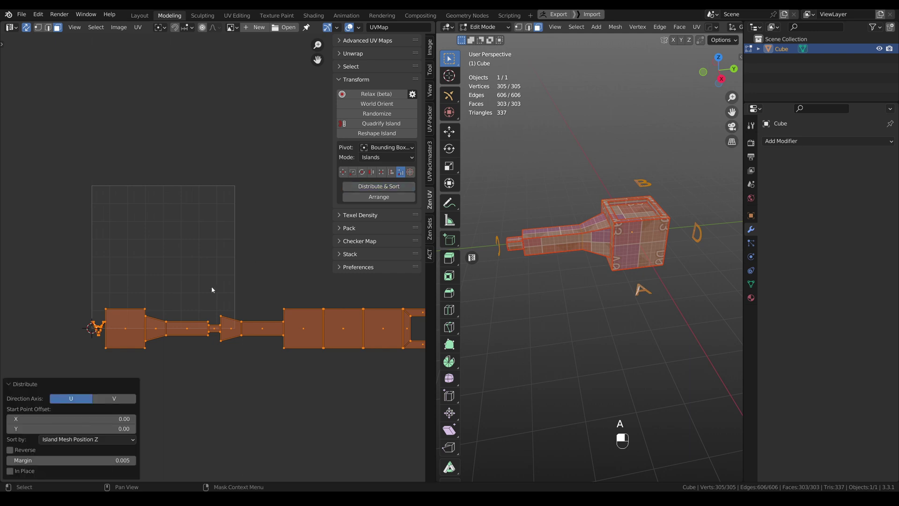
pyautogui.click(79, 439)
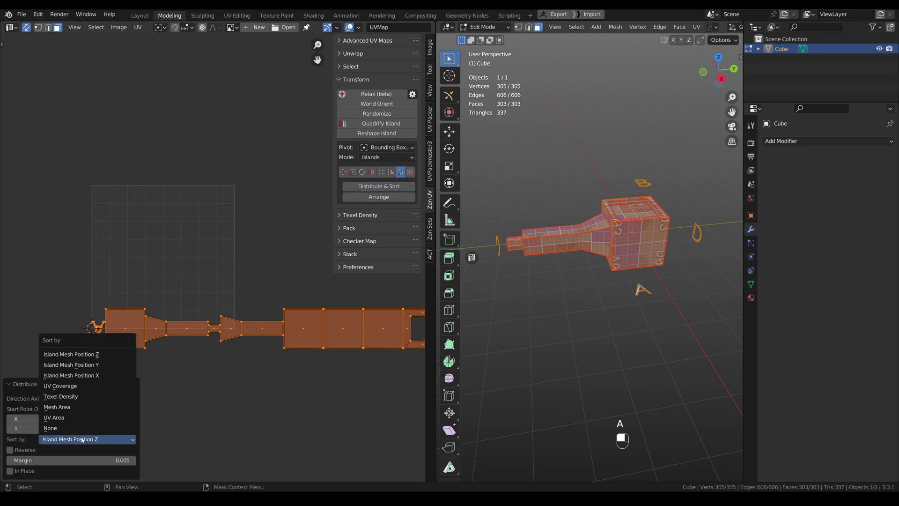
pyautogui.click(80, 368)
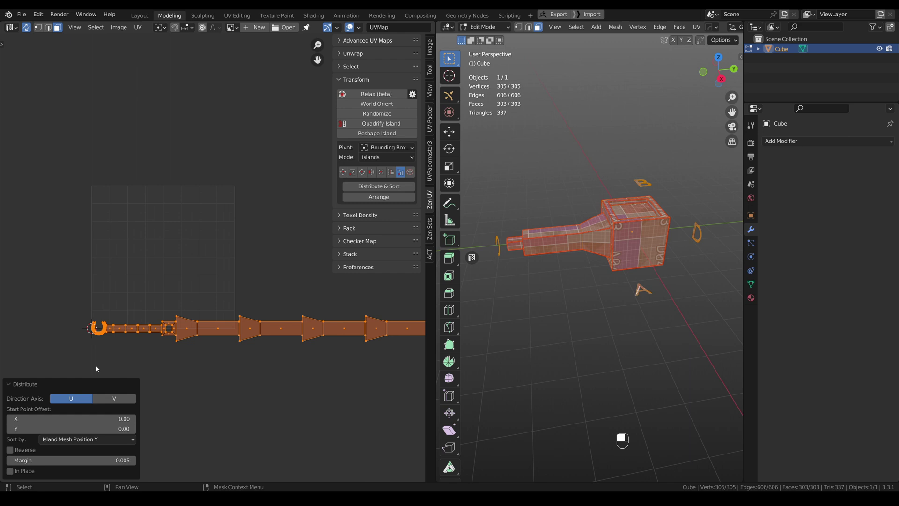
# Select the linked islands of letters C and D to compare the ends of the UV row with the model's Y axis order.
pyautogui.click(102, 308)
pyautogui.scroll(11, 98, 329)
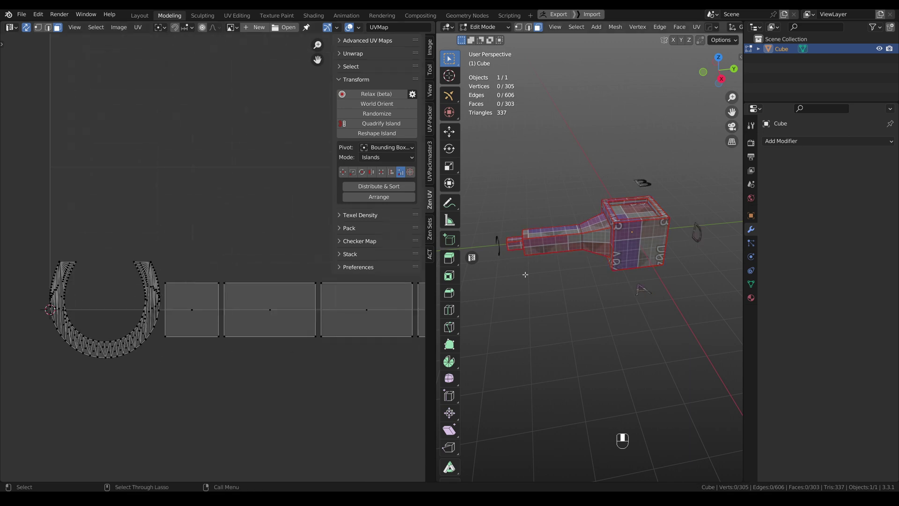
pyautogui.moveTo(524, 274)
pyautogui.keyDown('alt'); pyautogui.mouseDown()
pyautogui.moveTo(514, 268)
pyautogui.moveTo(531, 260)
pyautogui.mouseUp(); pyautogui.keyUp('alt')
pyautogui.scroll(5, 531, 260)
pyautogui.doubleClick(531, 260)
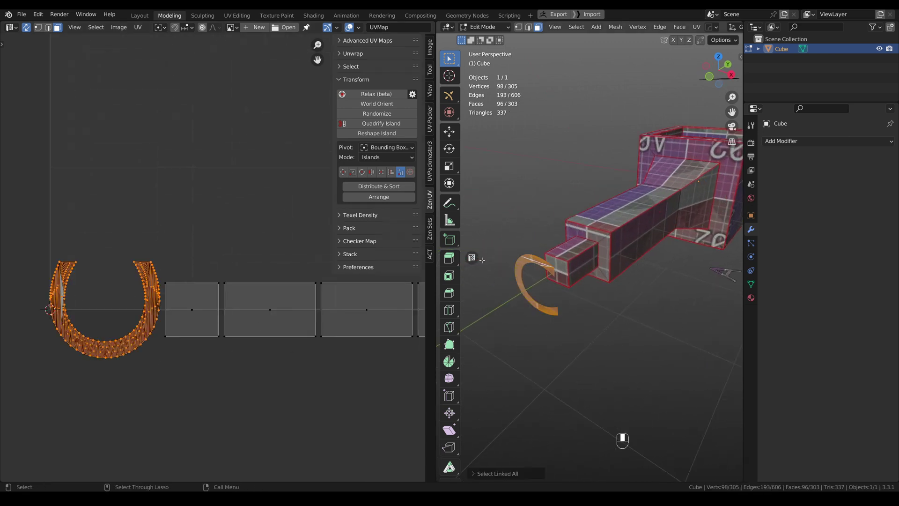
pyautogui.scroll(-5, 324, 289)
pyautogui.scroll(-13, 296, 317)
pyautogui.keyDown('alt'); pyautogui.moveTo(369, 322); pyautogui.dragTo(201, 316); pyautogui.keyUp('alt')
pyautogui.scroll(13, 287, 323)
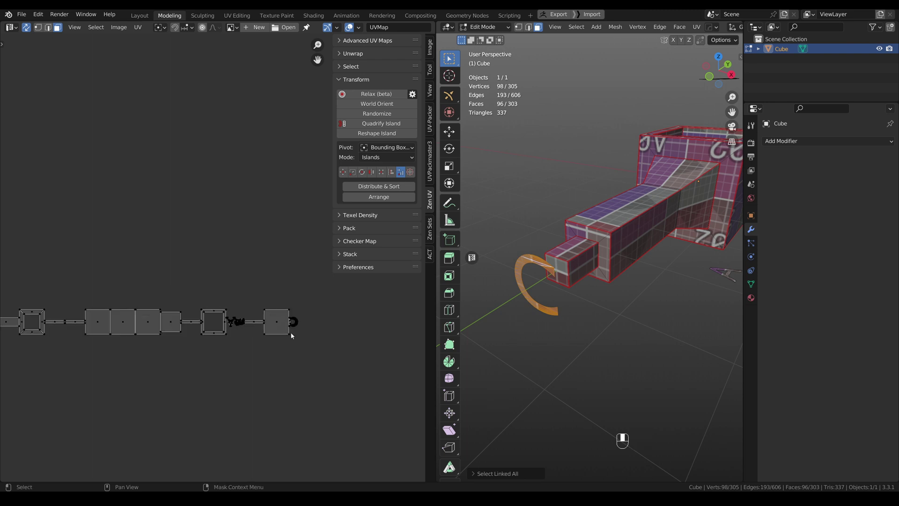
pyautogui.scroll(4, 302, 314)
pyautogui.doubleClick(307, 312)
pyautogui.scroll(-4, 482, 302)
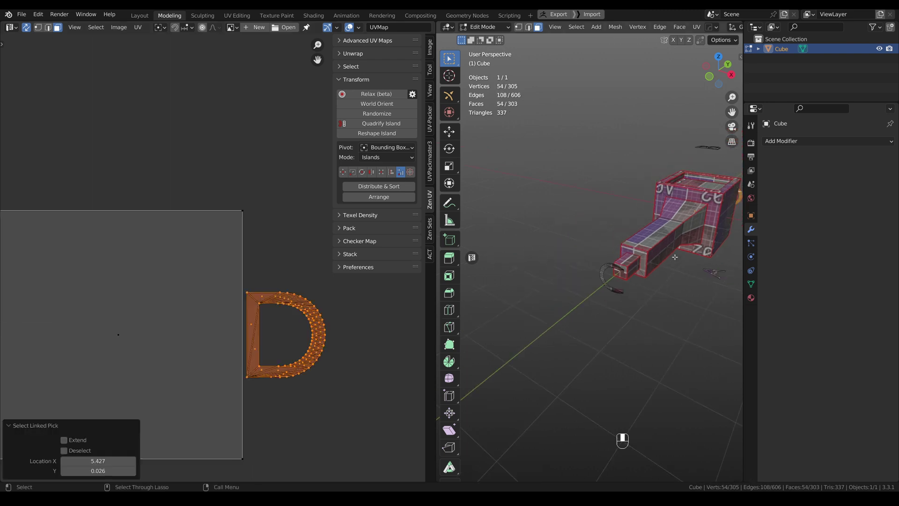
pyautogui.keyDown('alt'); pyautogui.moveTo(627, 250); pyautogui.dragTo(662, 267); pyautogui.keyUp('alt')
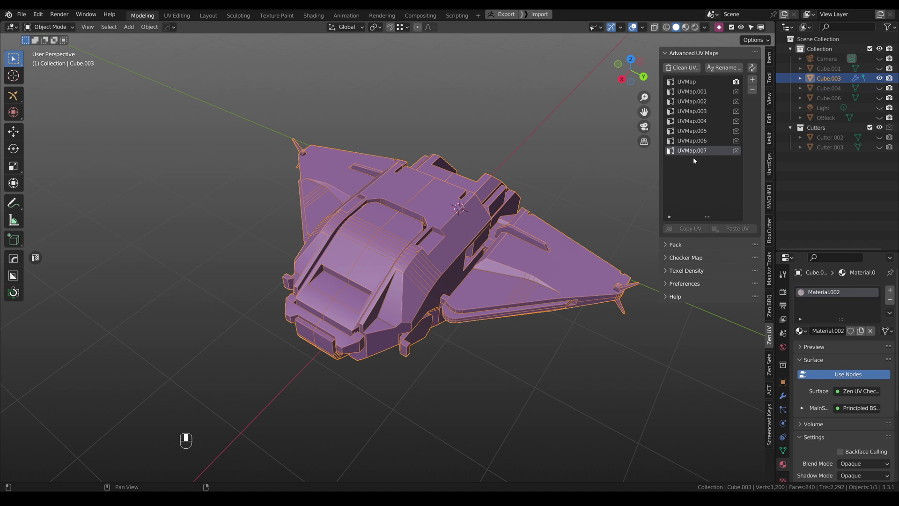
# Rename all of the spaceship's UV maps using the default name UVMap with numbering.
pyautogui.click(734, 70)
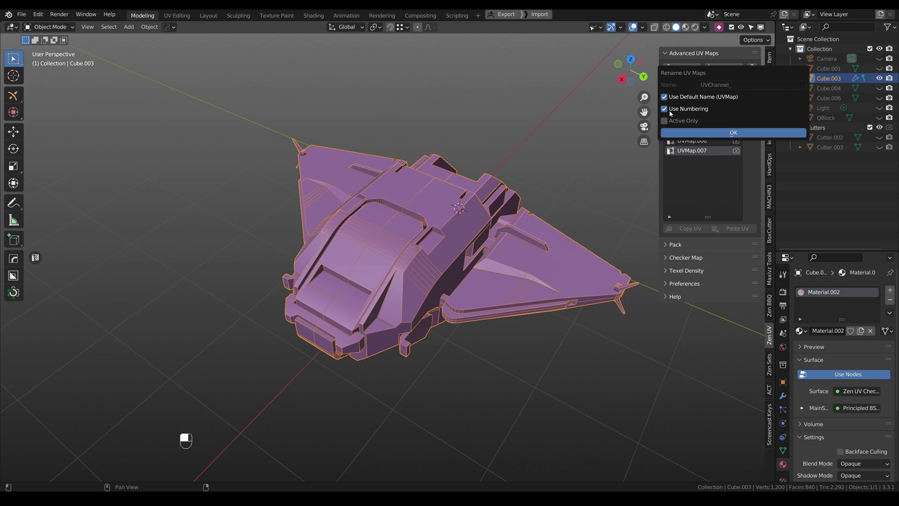
pyautogui.click(720, 131)
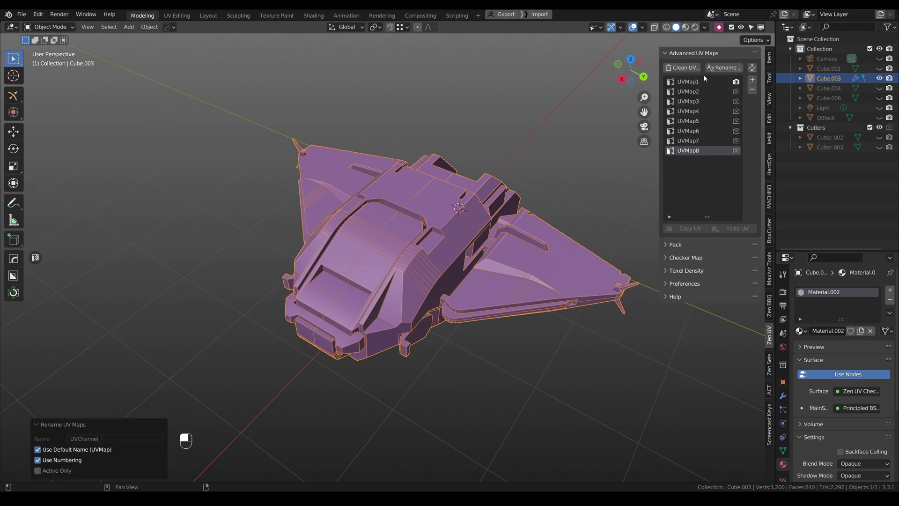
# Rename only the active UV map as UVChannel_, with the default name and numbering turned off.
pyautogui.click(729, 70)
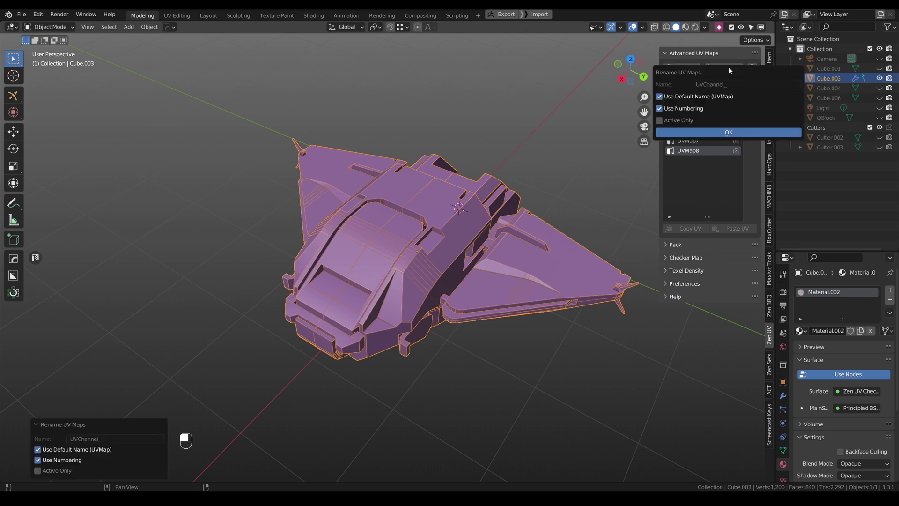
pyautogui.click(672, 108)
pyautogui.click(679, 121)
pyautogui.click(698, 97)
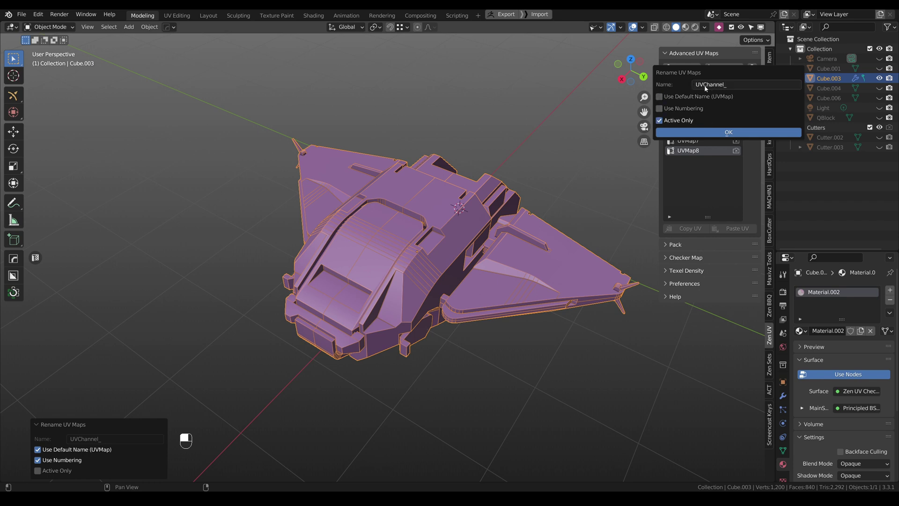
pyautogui.click(736, 134)
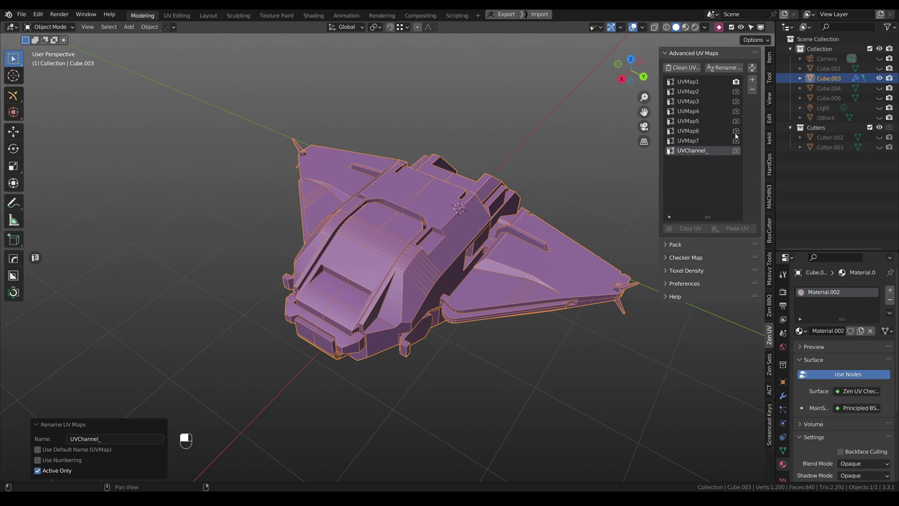